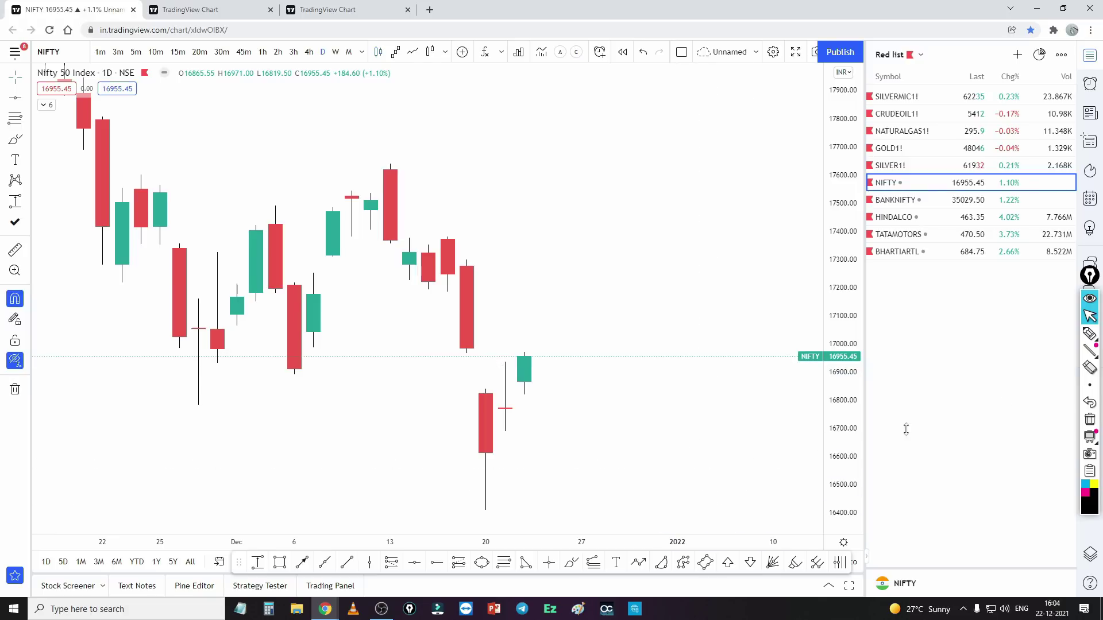
Draw freehand black level lines around the recent candles on the Nifty daily chart, and clear all the pen marks
{"action": "left_click", "coordinate": [1090, 333]}
{"action": "mouse_move", "coordinate": [564, 280]}
{"action": "left_mouse_down"}
{"action": "mouse_move", "coordinate": [683, 280]}
{"action": "mouse_move", "coordinate": [551, 282]}
{"action": "mouse_move", "coordinate": [683, 280]}
{"action": "left_mouse_up"}
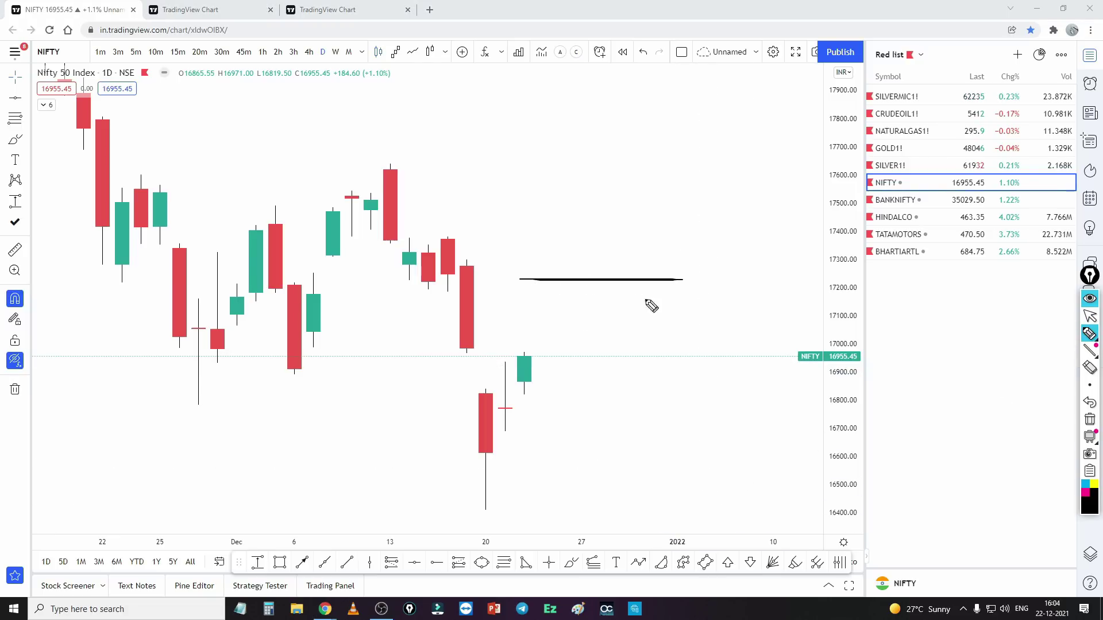
{"action": "left_click_drag", "start_coordinate": [443, 358], "coordinate": [451, 312]}
{"action": "left_click_drag", "start_coordinate": [439, 259], "coordinate": [513, 258]}
{"action": "left_click_drag", "start_coordinate": [451, 355], "coordinate": [609, 354]}
{"action": "left_click", "coordinate": [1089, 422]}
{"action": "left_click", "coordinate": [1089, 316]}
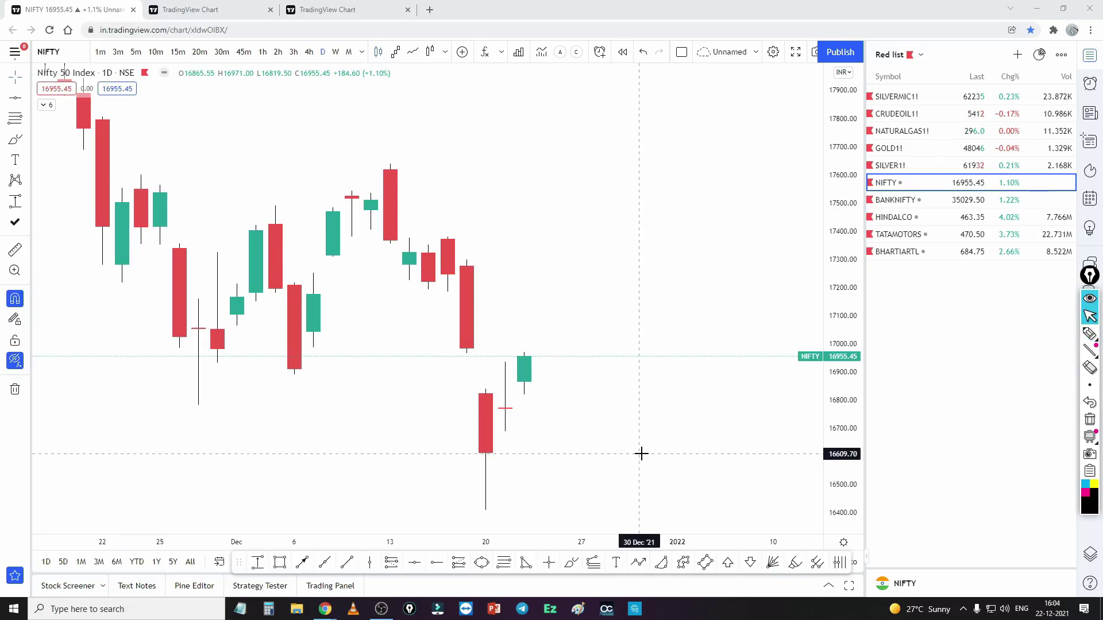
On the Nifty snapshot, mark the 16824.25 level and the 22 December candle's upward bounce in yellow pen, and clear the marks
{"action": "key", "text": "ctrl+Tab"}
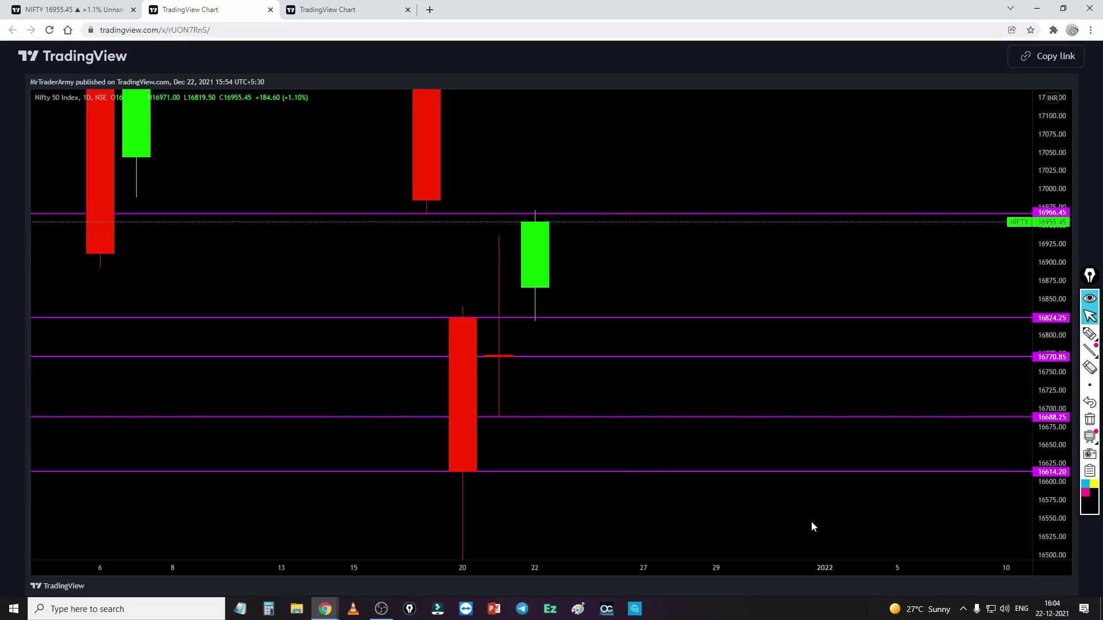
{"action": "left_click", "coordinate": [1089, 333]}
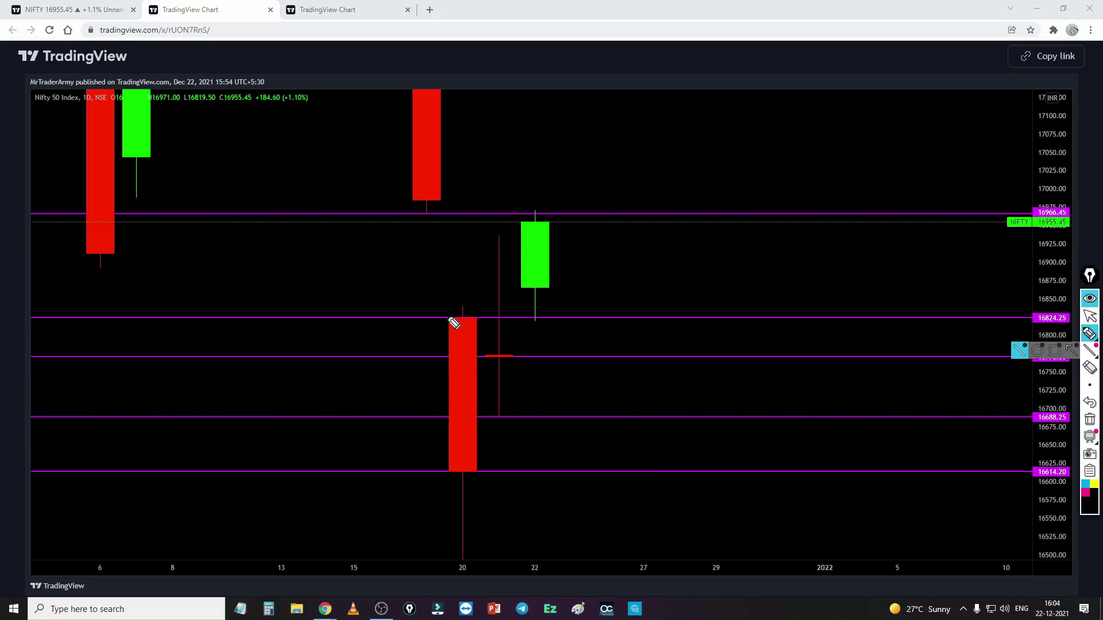
{"action": "left_click", "coordinate": [1094, 489]}
{"action": "mouse_move", "coordinate": [423, 317]}
{"action": "left_mouse_down"}
{"action": "mouse_move", "coordinate": [586, 321]}
{"action": "mouse_move", "coordinate": [579, 259]}
{"action": "left_mouse_up"}
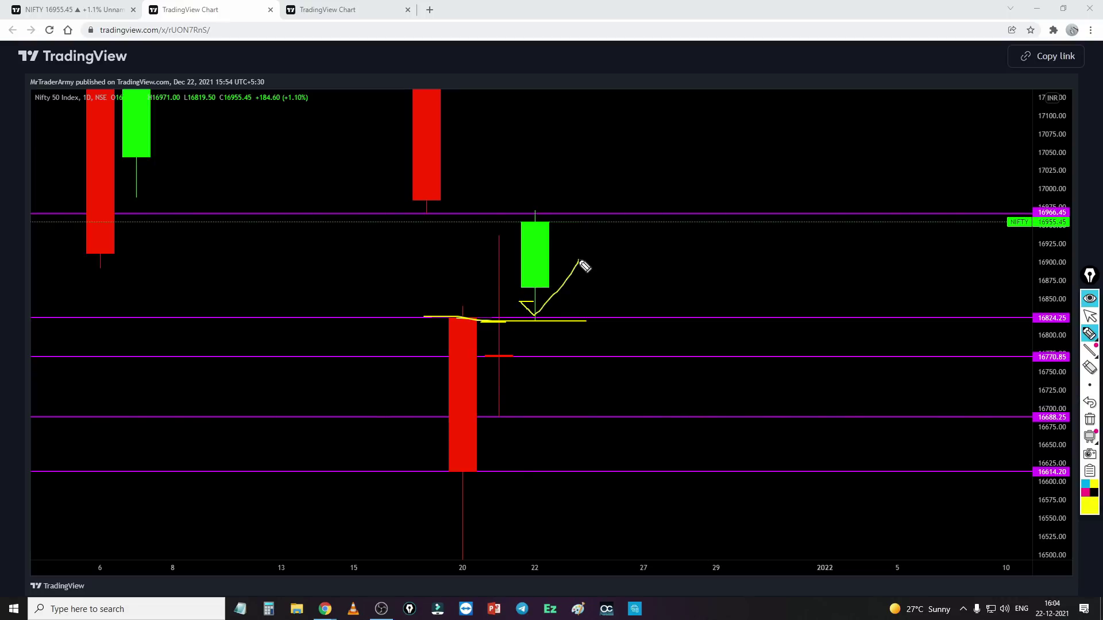
{"action": "left_click", "coordinate": [1093, 423]}
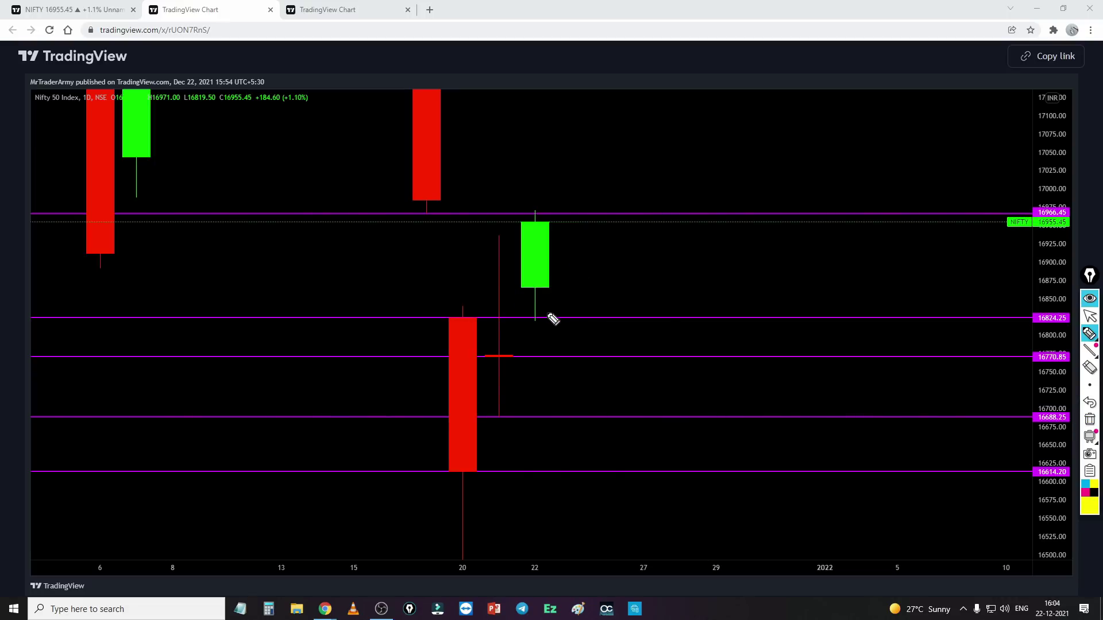
{"action": "mouse_move", "coordinate": [562, 316]}
{"action": "left_mouse_down"}
{"action": "mouse_move", "coordinate": [578, 319]}
{"action": "mouse_move", "coordinate": [568, 313]}
{"action": "mouse_move", "coordinate": [582, 236]}
{"action": "left_mouse_up"}
{"action": "left_click", "coordinate": [1089, 419]}
Mark the 16966.45 level and the 21 December high in yellow, circle both wicks of the 22 December candle, and clear the marks
{"action": "mouse_move", "coordinate": [433, 215]}
{"action": "left_mouse_down"}
{"action": "mouse_move", "coordinate": [391, 216]}
{"action": "mouse_move", "coordinate": [438, 216]}
{"action": "mouse_move", "coordinate": [427, 213]}
{"action": "left_mouse_up"}
{"action": "mouse_move", "coordinate": [493, 236]}
{"action": "left_mouse_down"}
{"action": "mouse_move", "coordinate": [512, 236]}
{"action": "mouse_move", "coordinate": [467, 235]}
{"action": "mouse_move", "coordinate": [492, 217]}
{"action": "mouse_move", "coordinate": [597, 216]}
{"action": "left_mouse_up"}
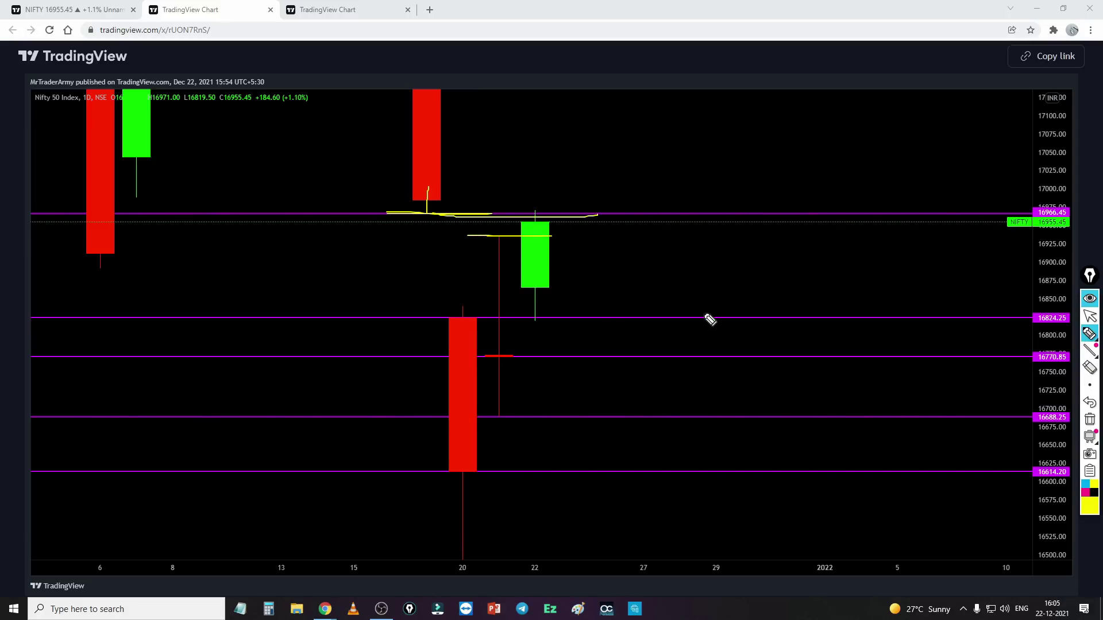
{"action": "left_click_drag", "start_coordinate": [533, 236], "coordinate": [608, 236]}
{"action": "mouse_move", "coordinate": [551, 322]}
{"action": "left_mouse_down"}
{"action": "mouse_move", "coordinate": [526, 320]}
{"action": "mouse_move", "coordinate": [523, 293]}
{"action": "left_mouse_up"}
{"action": "left_click_drag", "start_coordinate": [534, 190], "coordinate": [538, 218]}
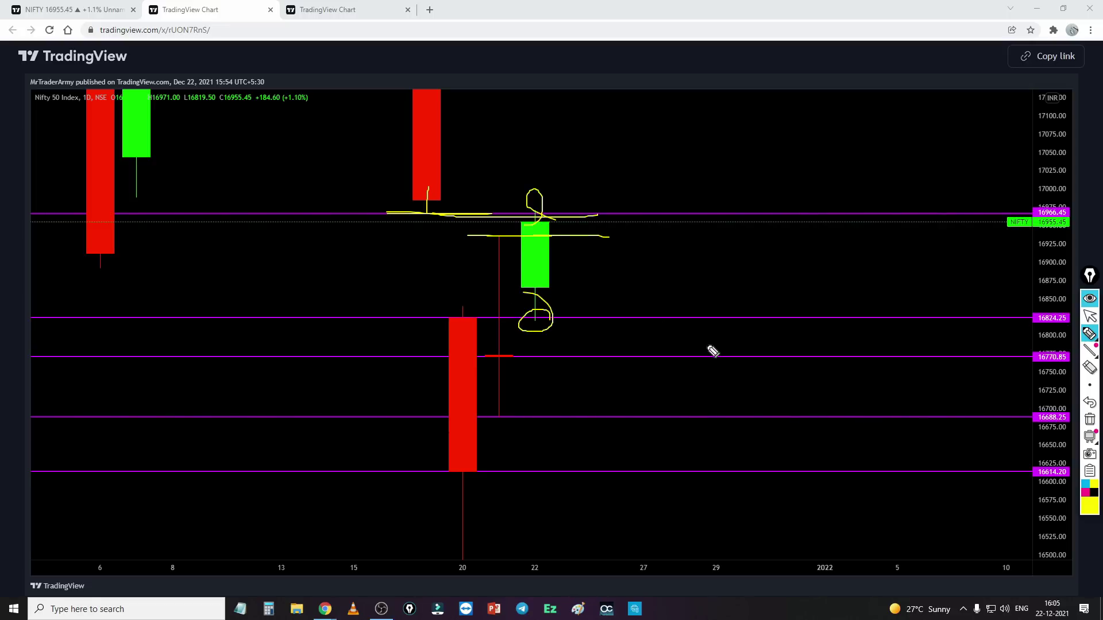
{"action": "left_click", "coordinate": [1089, 419]}
{"action": "left_click", "coordinate": [1089, 318]}
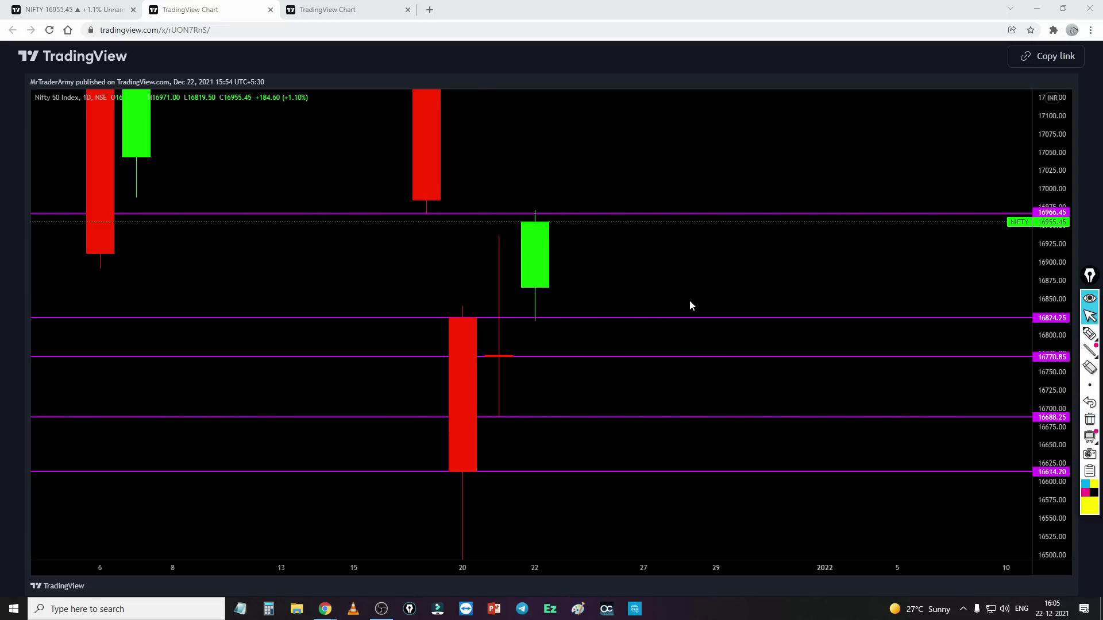
On the Bank Nifty snapshot, mark the 34863.35 and 34607.85 levels and the 22 December lower wick in yellow, and clear the marks
{"action": "left_click", "coordinate": [317, 9]}
{"action": "left_click", "coordinate": [1090, 333]}
{"action": "mouse_move", "coordinate": [556, 310]}
{"action": "left_mouse_down"}
{"action": "mouse_move", "coordinate": [586, 313]}
{"action": "mouse_move", "coordinate": [590, 368]}
{"action": "mouse_move", "coordinate": [645, 368]}
{"action": "left_mouse_up"}
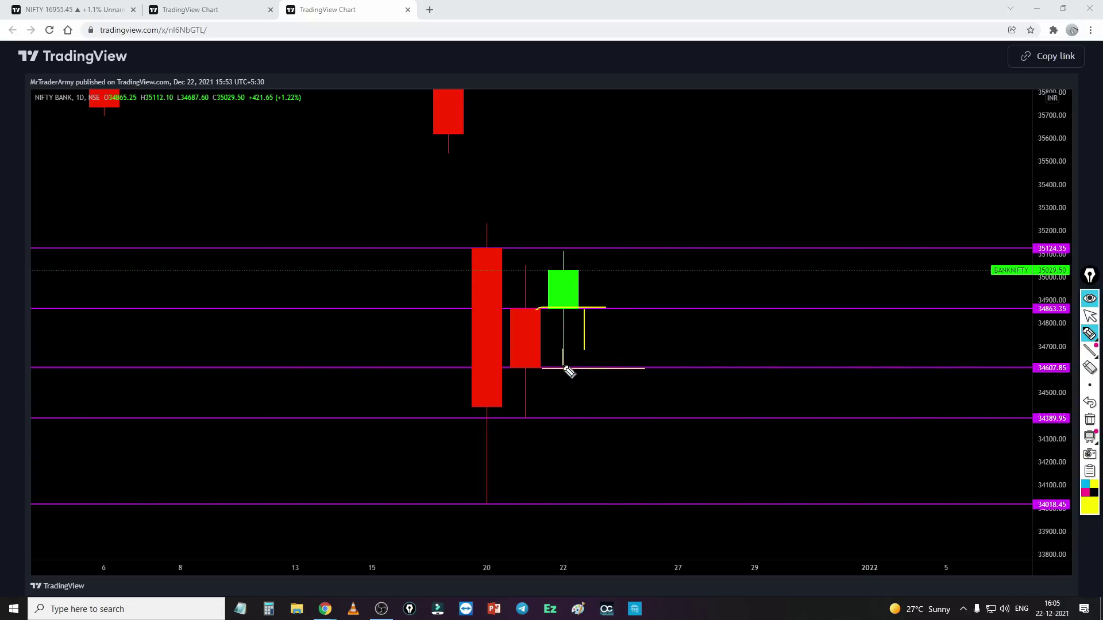
{"action": "left_click_drag", "start_coordinate": [553, 344], "coordinate": [591, 348]}
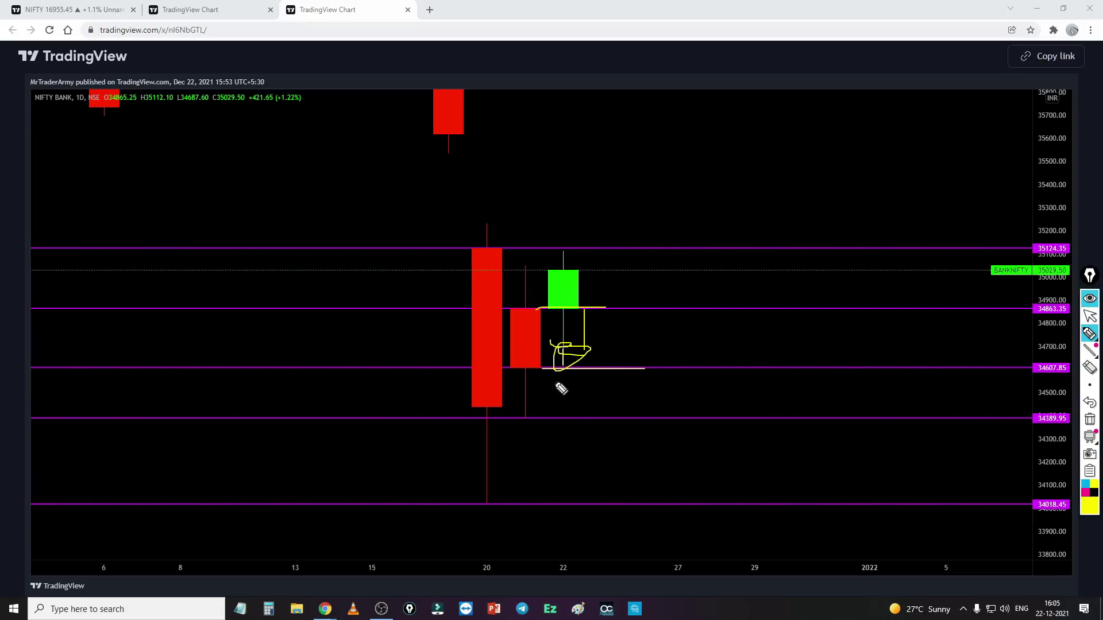
{"action": "mouse_move", "coordinate": [580, 310]}
{"action": "left_mouse_down"}
{"action": "mouse_move", "coordinate": [582, 251]}
{"action": "mouse_move", "coordinate": [614, 251]}
{"action": "left_mouse_up"}
{"action": "left_click", "coordinate": [1088, 421]}
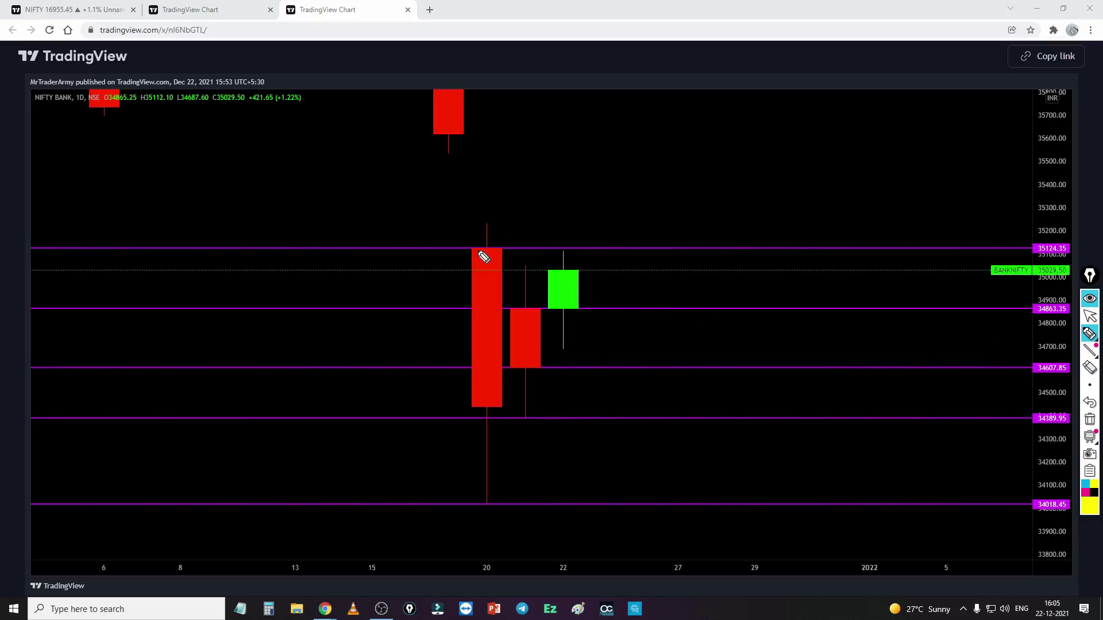
Mark the 35124.35 resistance with downward arrows and underline the 34863.35 level in yellow on the Bank Nifty snapshot, and clear the marks
{"action": "mouse_move", "coordinate": [454, 256]}
{"action": "left_mouse_down"}
{"action": "mouse_move", "coordinate": [524, 253]}
{"action": "mouse_move", "coordinate": [504, 303]}
{"action": "mouse_move", "coordinate": [507, 366]}
{"action": "left_mouse_up"}
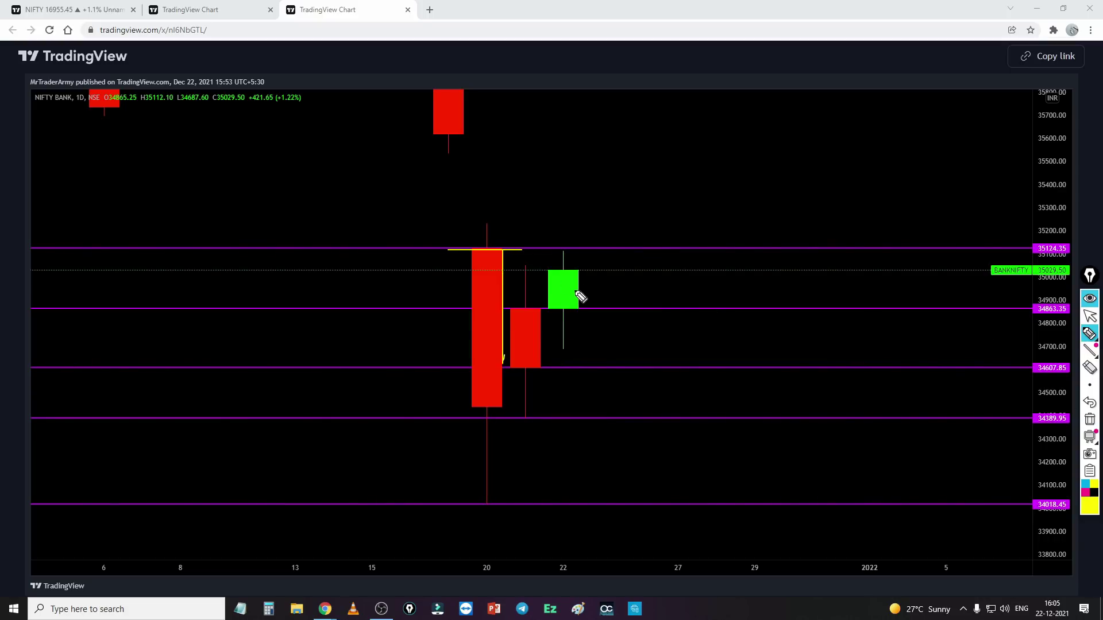
{"action": "left_click_drag", "start_coordinate": [556, 256], "coordinate": [592, 255]}
{"action": "mouse_move", "coordinate": [606, 305]}
{"action": "left_mouse_down"}
{"action": "mouse_move", "coordinate": [610, 252]}
{"action": "mouse_move", "coordinate": [615, 312]}
{"action": "left_mouse_up"}
{"action": "mouse_move", "coordinate": [459, 253]}
{"action": "left_mouse_down"}
{"action": "mouse_move", "coordinate": [460, 315]}
{"action": "mouse_move", "coordinate": [467, 301]}
{"action": "left_mouse_up"}
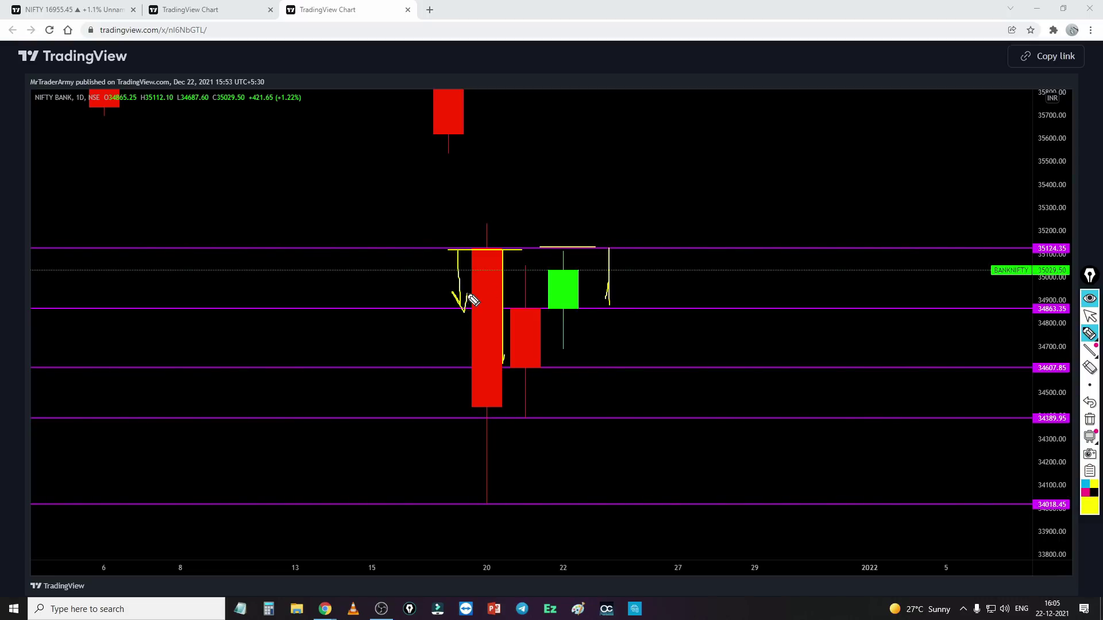
{"action": "left_click_drag", "start_coordinate": [577, 261], "coordinate": [578, 251]}
{"action": "mouse_move", "coordinate": [587, 248]}
{"action": "left_mouse_down"}
{"action": "mouse_move", "coordinate": [588, 289]}
{"action": "mouse_move", "coordinate": [610, 273]}
{"action": "left_mouse_up"}
{"action": "left_click_drag", "start_coordinate": [432, 249], "coordinate": [550, 249]}
{"action": "left_click_drag", "start_coordinate": [533, 308], "coordinate": [617, 309]}
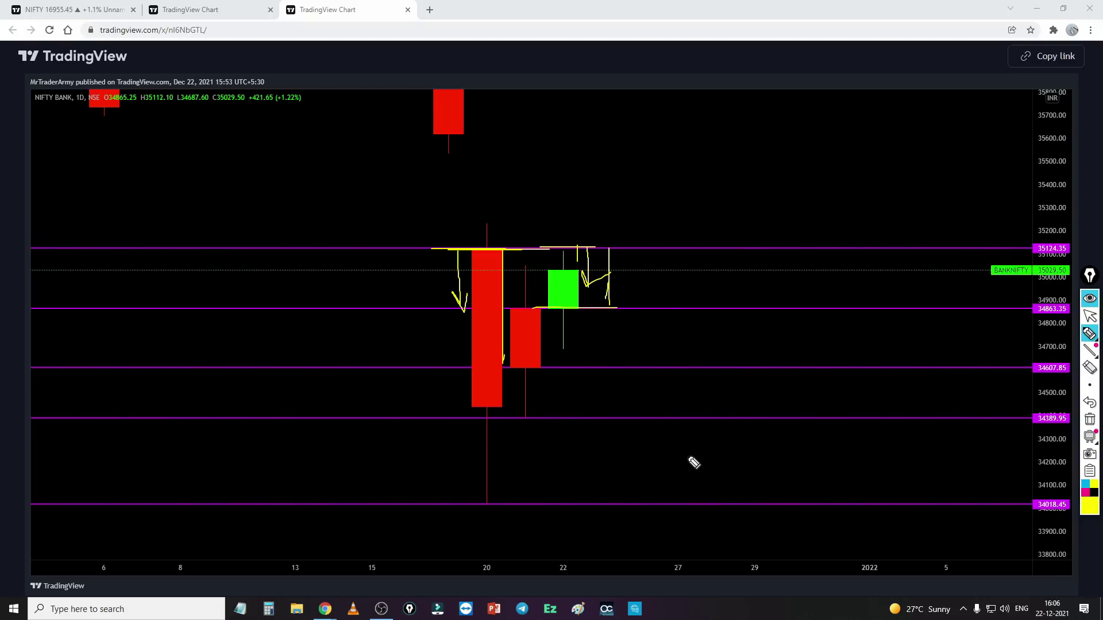
{"action": "left_click", "coordinate": [1090, 420]}
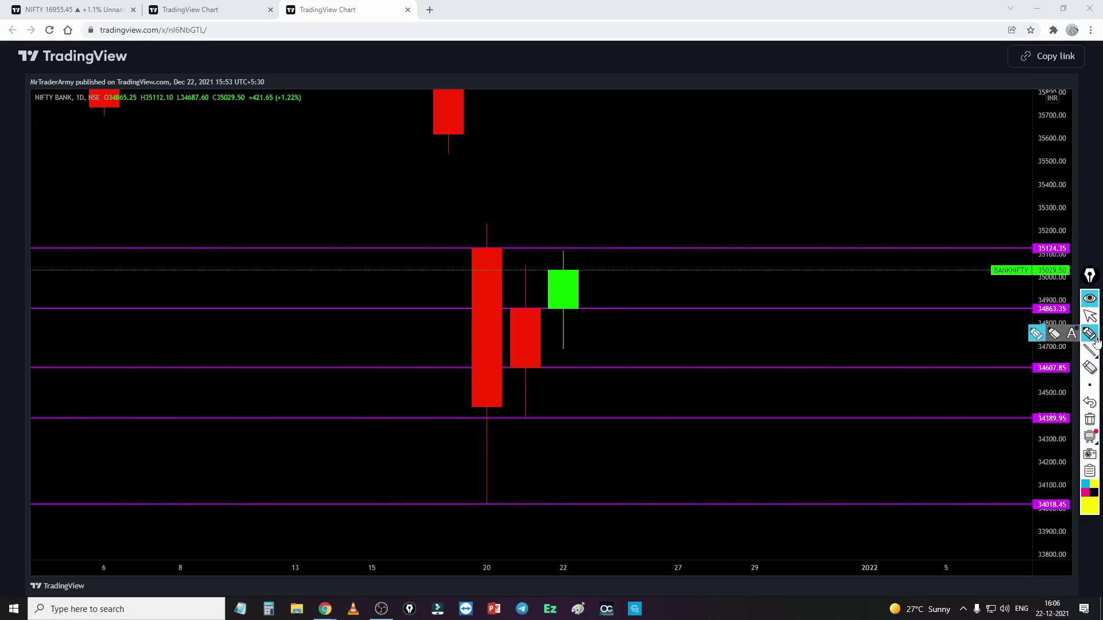
{"action": "left_click", "coordinate": [1090, 316]}
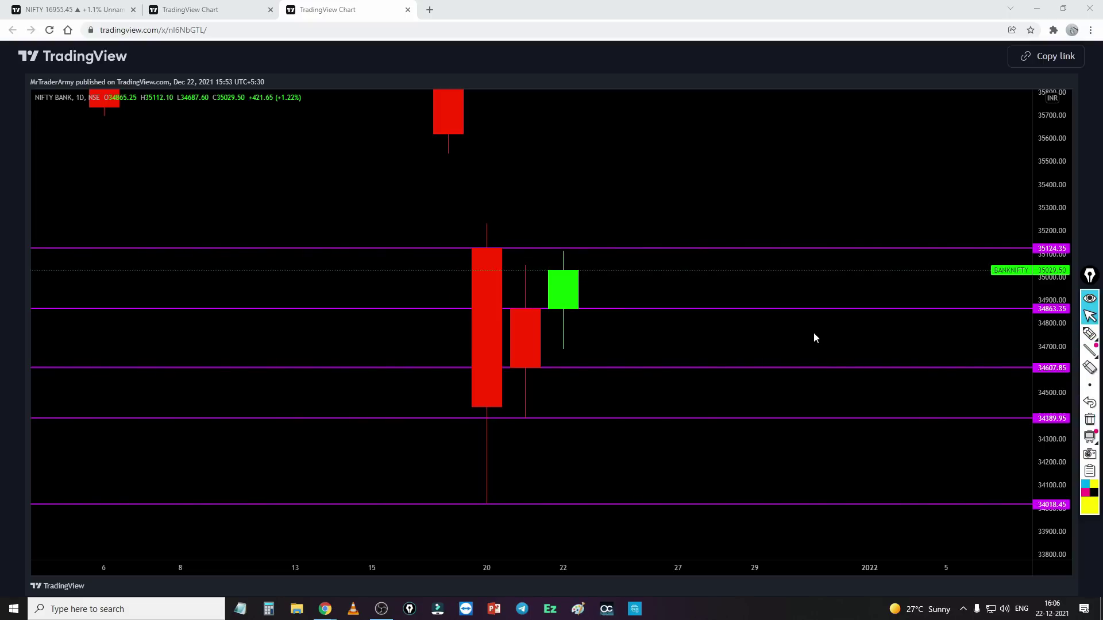
On the live Nifty chart, draw black lines at the 17 December low, 20 December open and 21 December doji, with upward bounce strokes
{"action": "left_click", "coordinate": [249, 12]}
{"action": "key", "text": "ctrl+shift+Tab"}
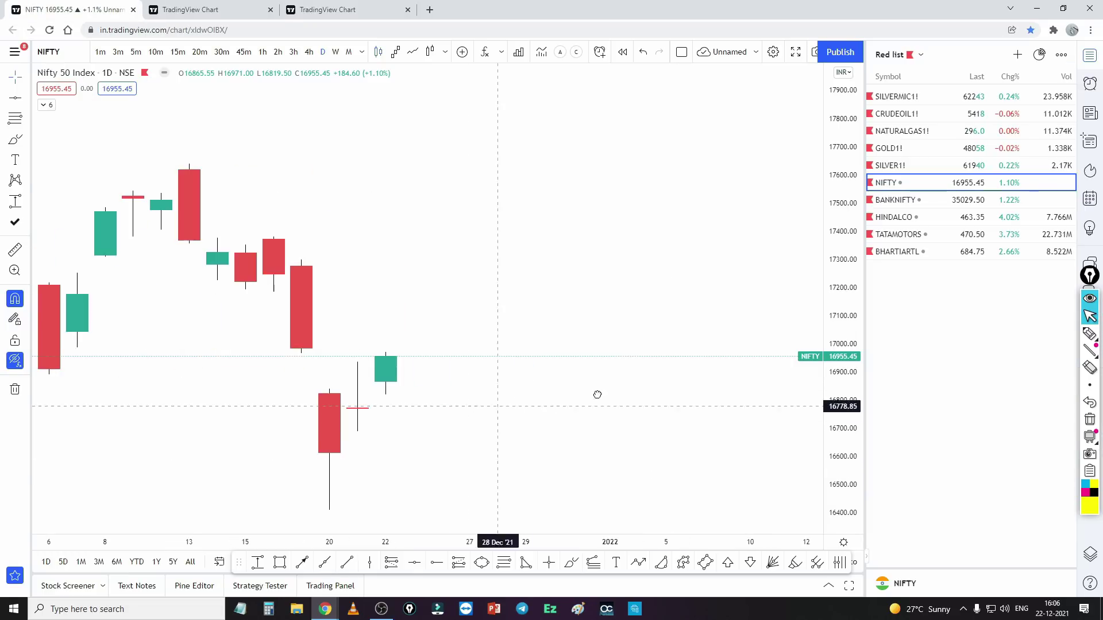
{"action": "scroll", "coordinate": [596, 394], "scroll_direction": "left", "scroll_amount": 3}
{"action": "scroll", "coordinate": [761, 401], "scroll_direction": "up", "scroll_amount": 3}
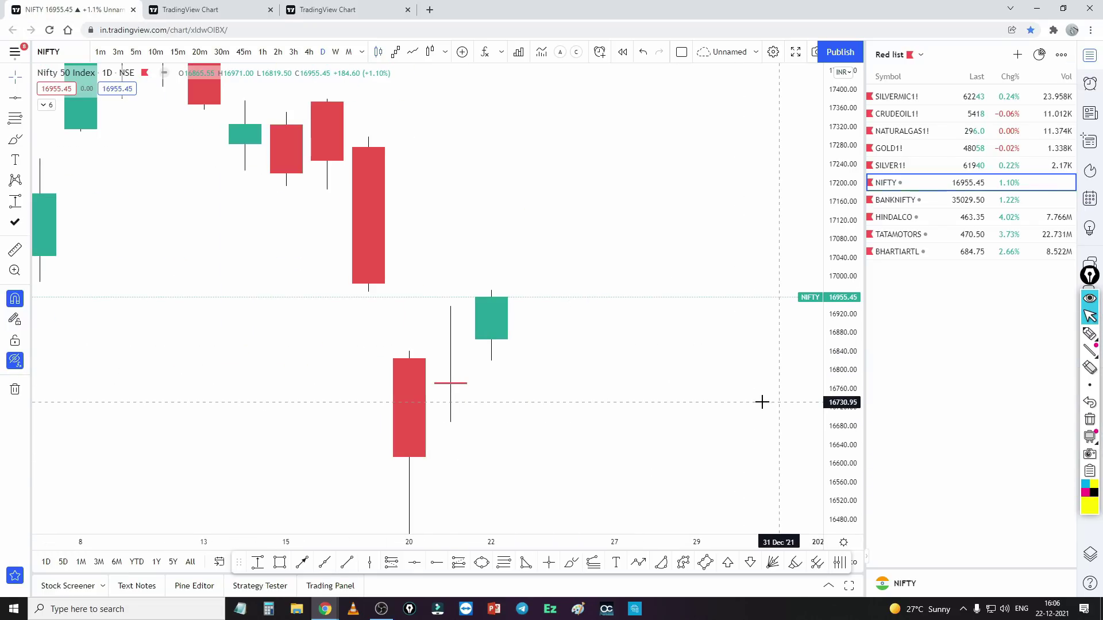
{"action": "scroll", "coordinate": [761, 402], "scroll_direction": "down", "scroll_amount": 2}
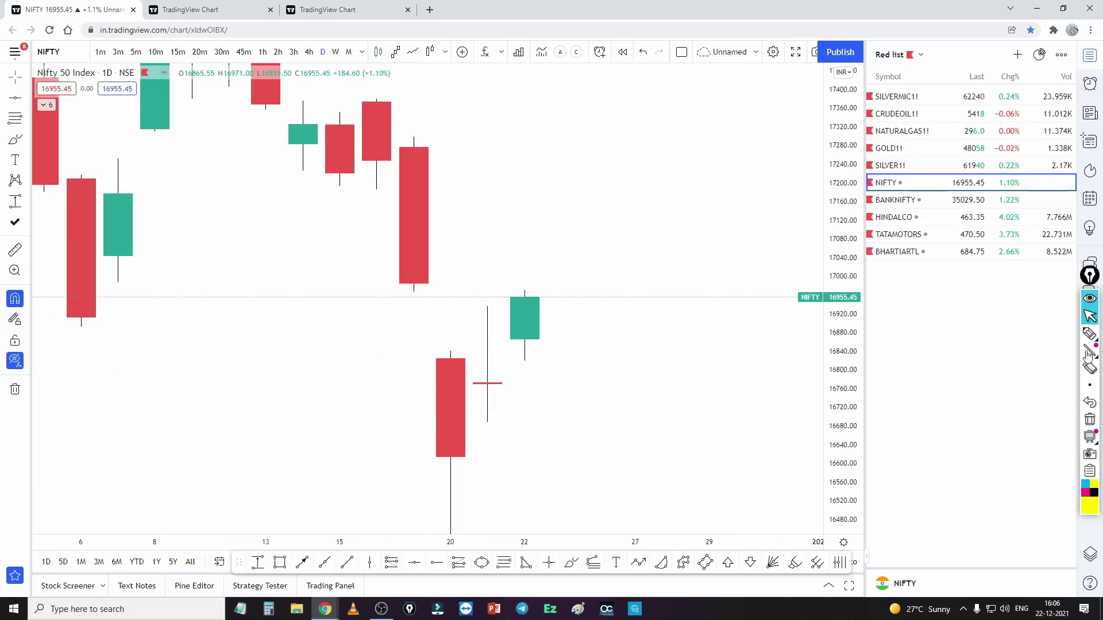
{"action": "left_click", "coordinate": [1089, 333]}
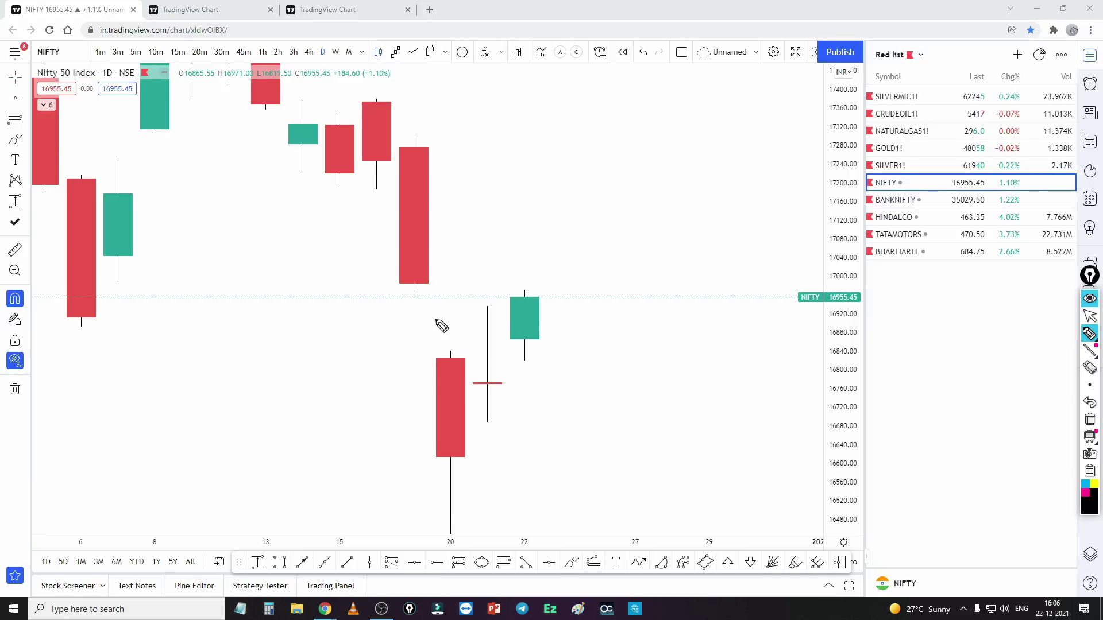
{"action": "left_click_drag", "start_coordinate": [386, 292], "coordinate": [684, 289]}
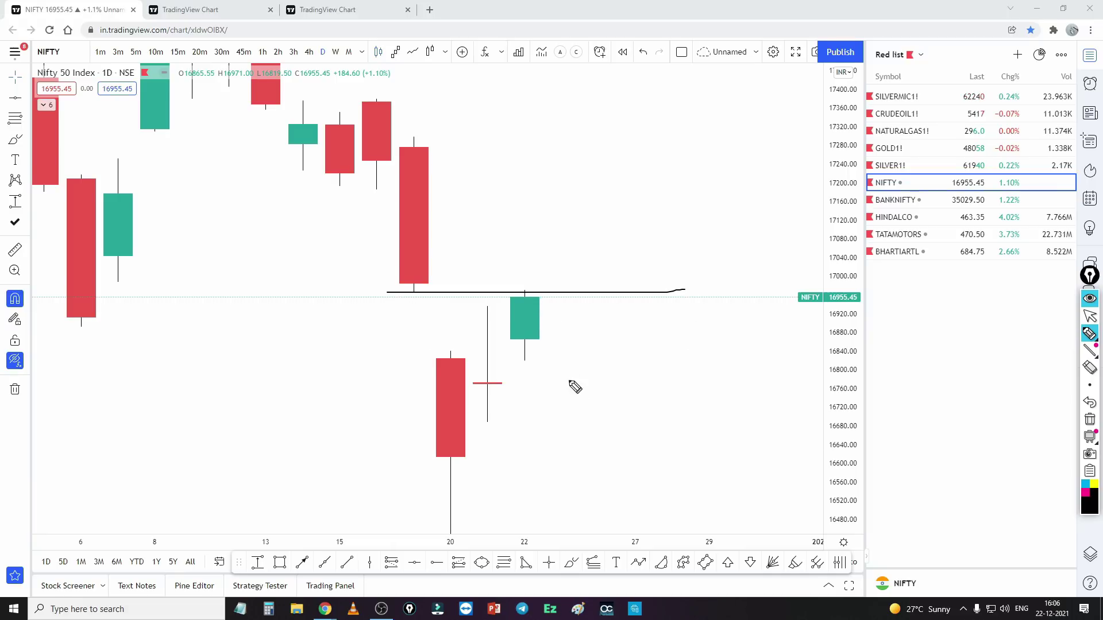
{"action": "left_click_drag", "start_coordinate": [471, 384], "coordinate": [590, 383]}
{"action": "left_click_drag", "start_coordinate": [500, 340], "coordinate": [517, 358]}
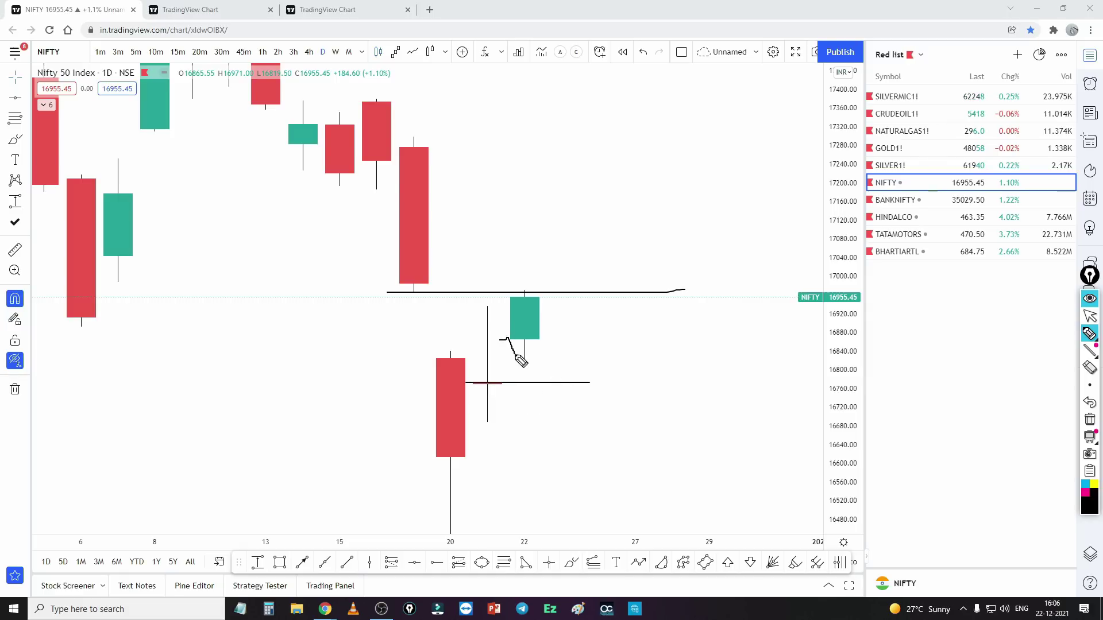
{"action": "left_click_drag", "start_coordinate": [432, 358], "coordinate": [621, 359]}
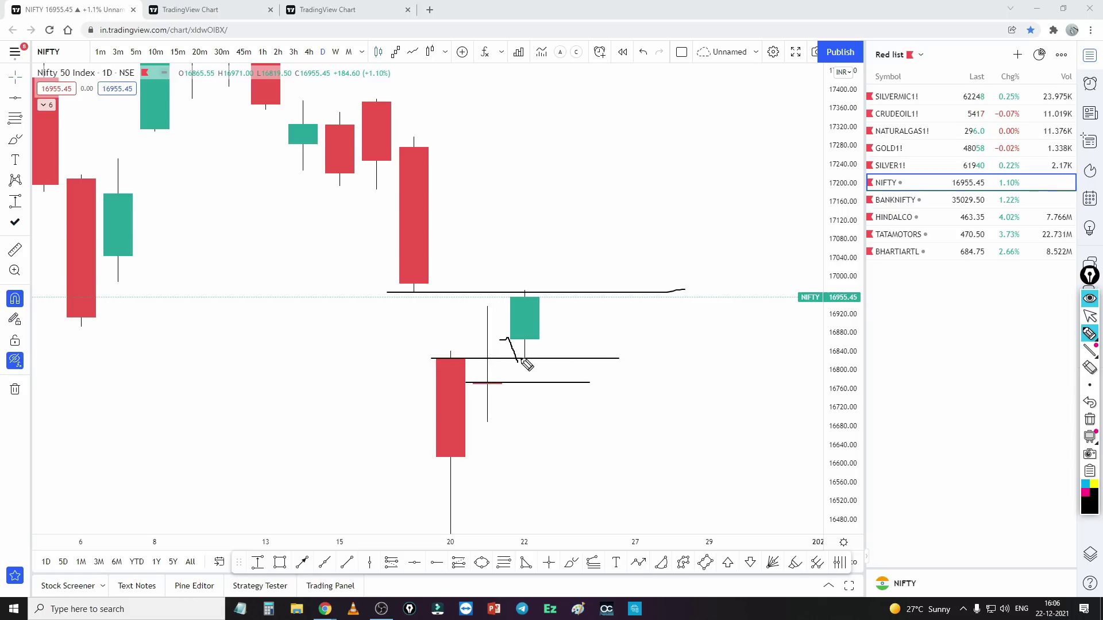
{"action": "left_click_drag", "start_coordinate": [517, 360], "coordinate": [550, 307]}
{"action": "mouse_move", "coordinate": [492, 273]}
{"action": "left_mouse_down"}
{"action": "mouse_move", "coordinate": [543, 274]}
{"action": "mouse_move", "coordinate": [550, 292]}
{"action": "mouse_move", "coordinate": [559, 225]}
{"action": "left_mouse_up"}
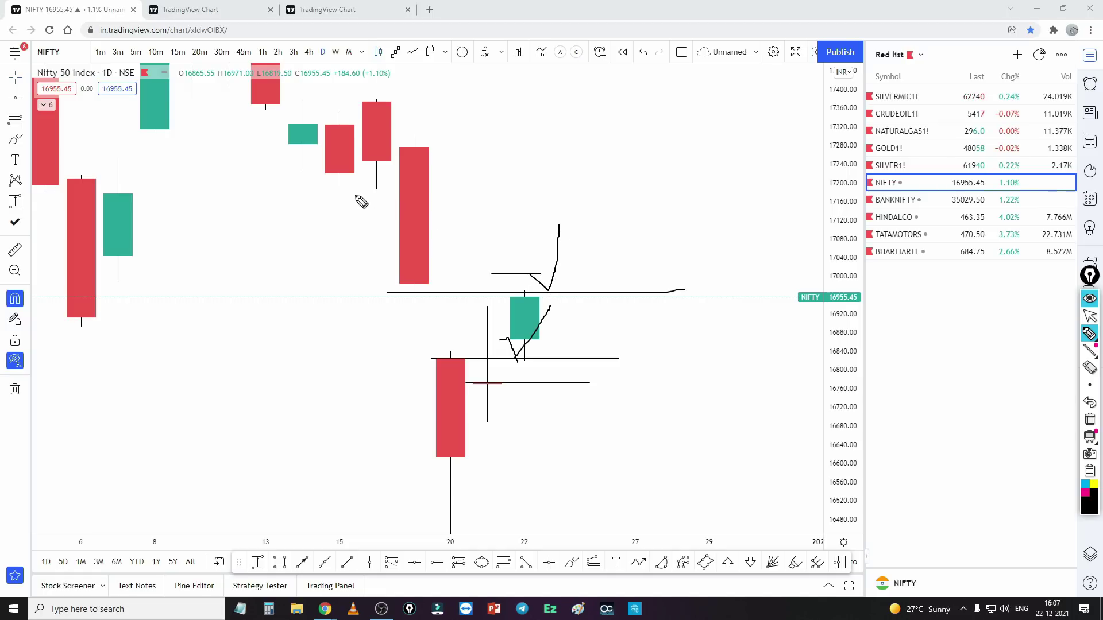
Draw lines at the 16 December low and 17 December open, add a box and an arrow to the 8 December candle, and clear all marks
{"action": "left_click_drag", "start_coordinate": [335, 189], "coordinate": [645, 188]}
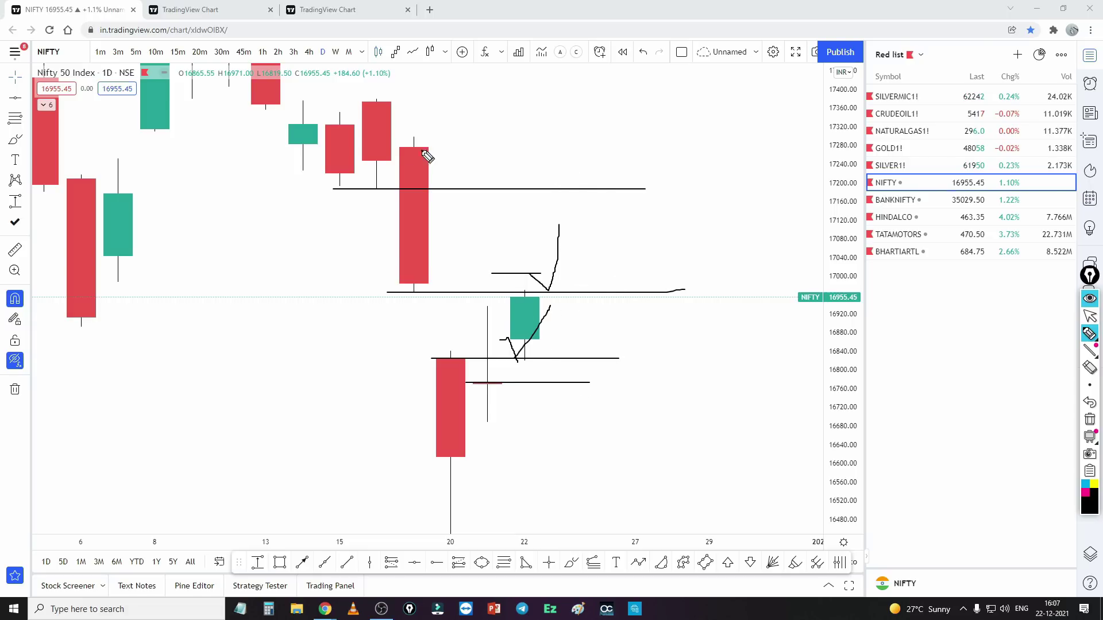
{"action": "left_click_drag", "start_coordinate": [373, 145], "coordinate": [751, 146]}
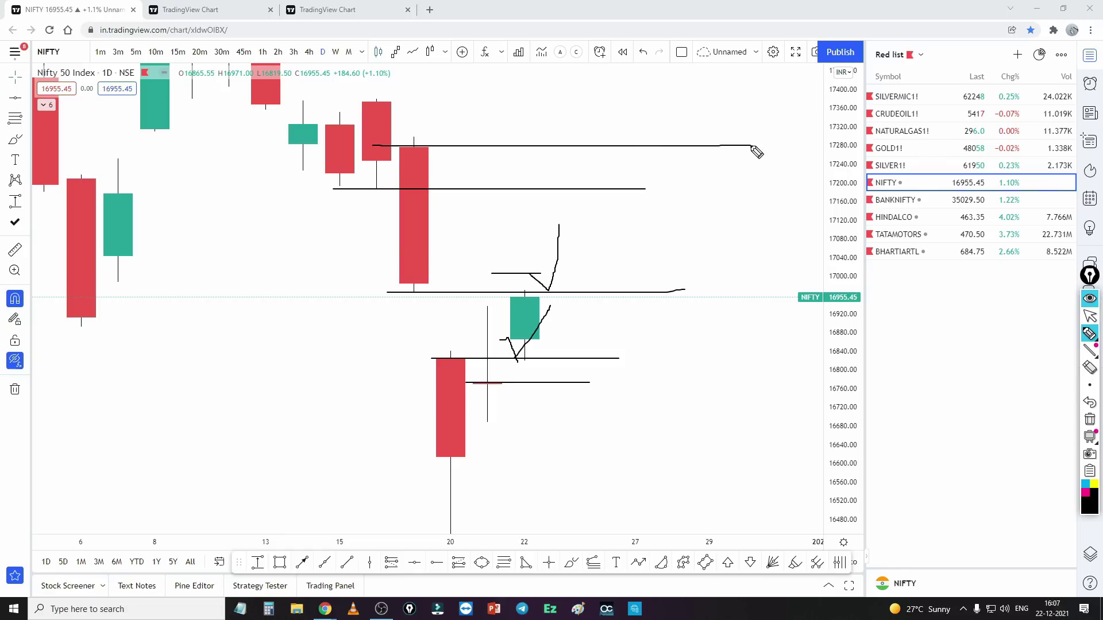
{"action": "mouse_move", "coordinate": [579, 146]}
{"action": "left_mouse_down"}
{"action": "mouse_move", "coordinate": [580, 113]}
{"action": "mouse_move", "coordinate": [608, 144]}
{"action": "mouse_move", "coordinate": [567, 144]}
{"action": "left_mouse_up"}
{"action": "mouse_move", "coordinate": [159, 139]}
{"action": "left_mouse_down"}
{"action": "mouse_move", "coordinate": [197, 247]}
{"action": "mouse_move", "coordinate": [201, 165]}
{"action": "left_mouse_up"}
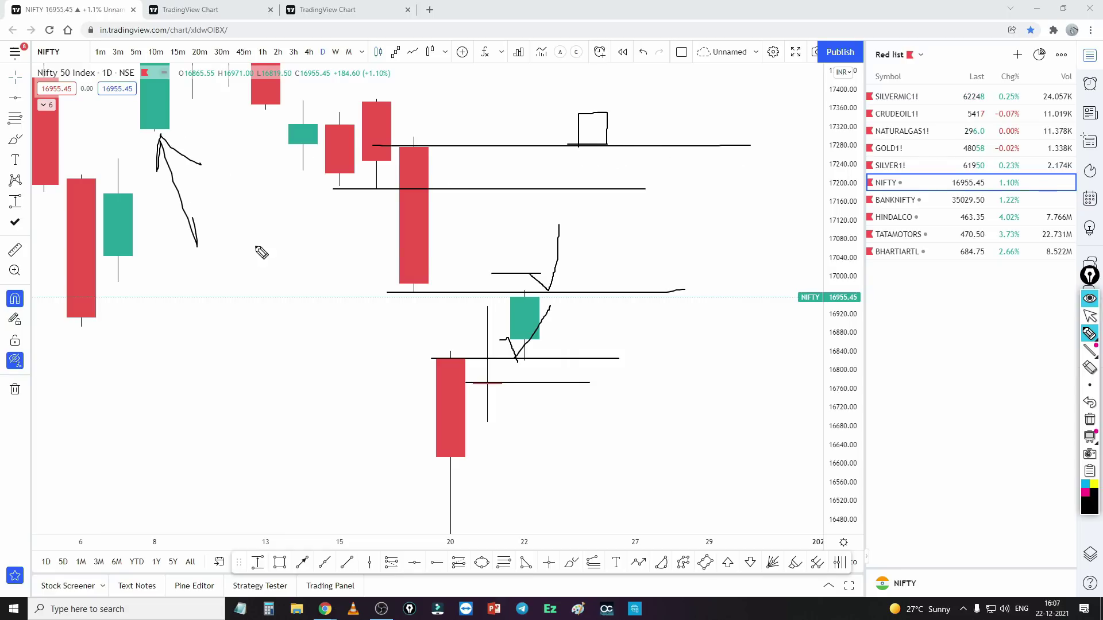
{"action": "left_click", "coordinate": [1089, 419]}
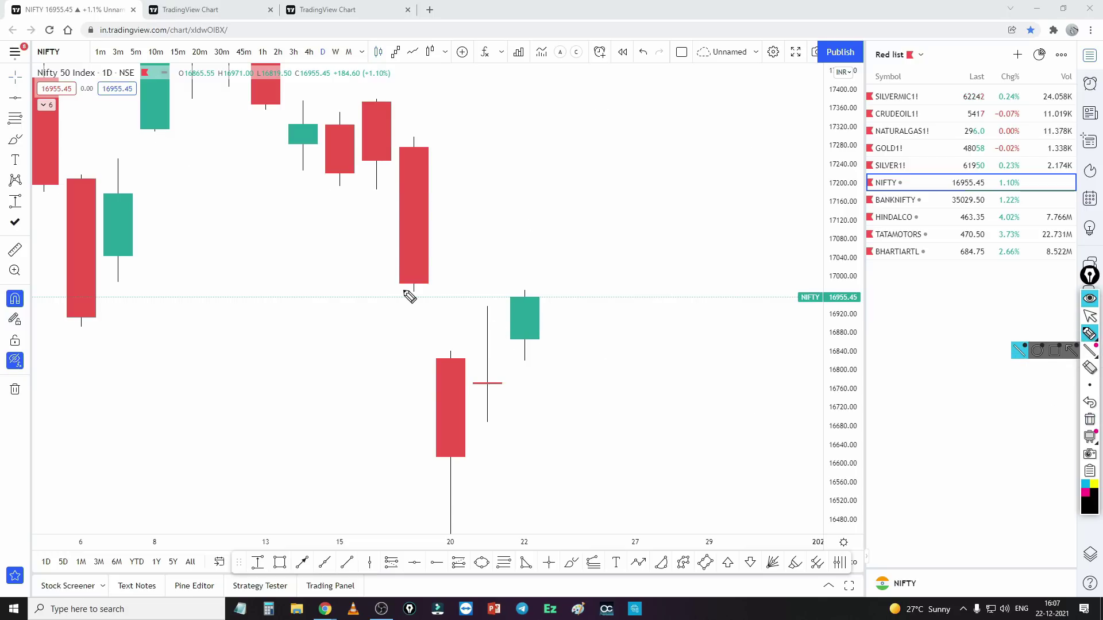
Point an arrow at the 17 December red candle, mark its close and low with lines and upward bounce strokes, and clear the marks
{"action": "mouse_move", "coordinate": [487, 170]}
{"action": "left_mouse_down"}
{"action": "mouse_move", "coordinate": [435, 217]}
{"action": "mouse_move", "coordinate": [463, 212]}
{"action": "left_mouse_up"}
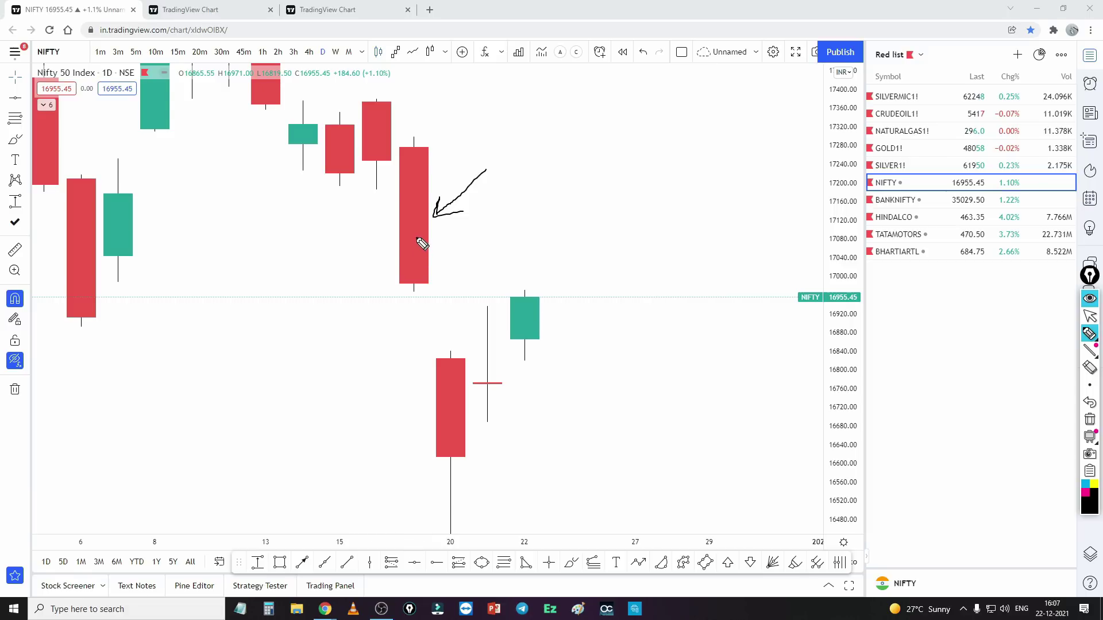
{"action": "mouse_move", "coordinate": [376, 285]}
{"action": "left_mouse_down"}
{"action": "mouse_move", "coordinate": [655, 281]}
{"action": "mouse_move", "coordinate": [398, 287]}
{"action": "left_mouse_up"}
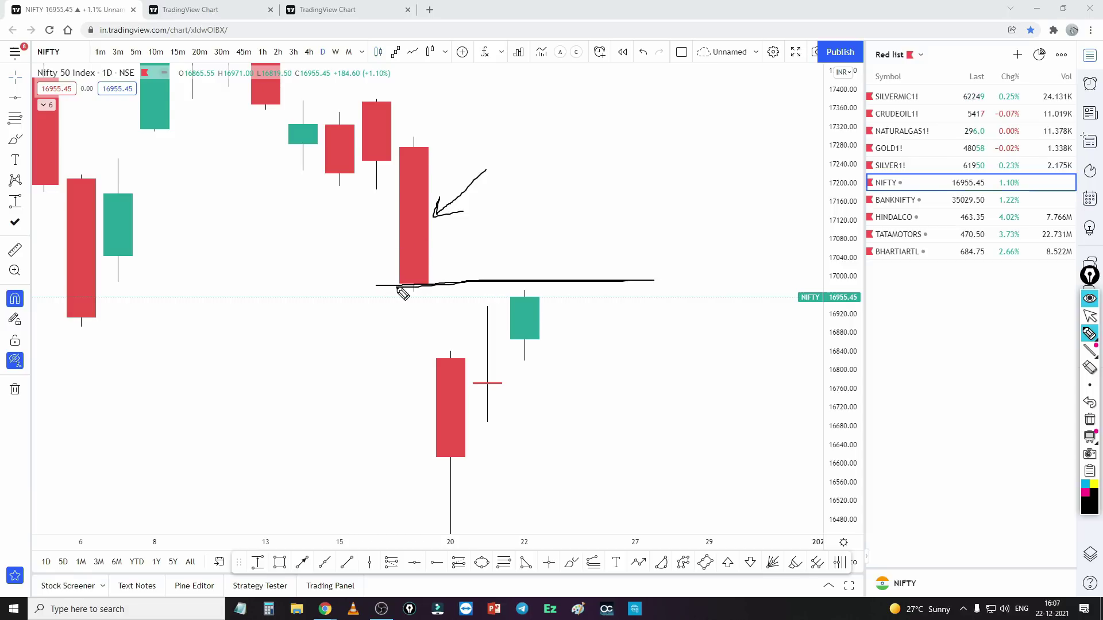
{"action": "left_click_drag", "start_coordinate": [686, 412], "coordinate": [686, 439]}
{"action": "mouse_move", "coordinate": [520, 288]}
{"action": "left_mouse_down"}
{"action": "mouse_move", "coordinate": [684, 293]}
{"action": "mouse_move", "coordinate": [534, 291]}
{"action": "mouse_move", "coordinate": [572, 222]}
{"action": "left_mouse_up"}
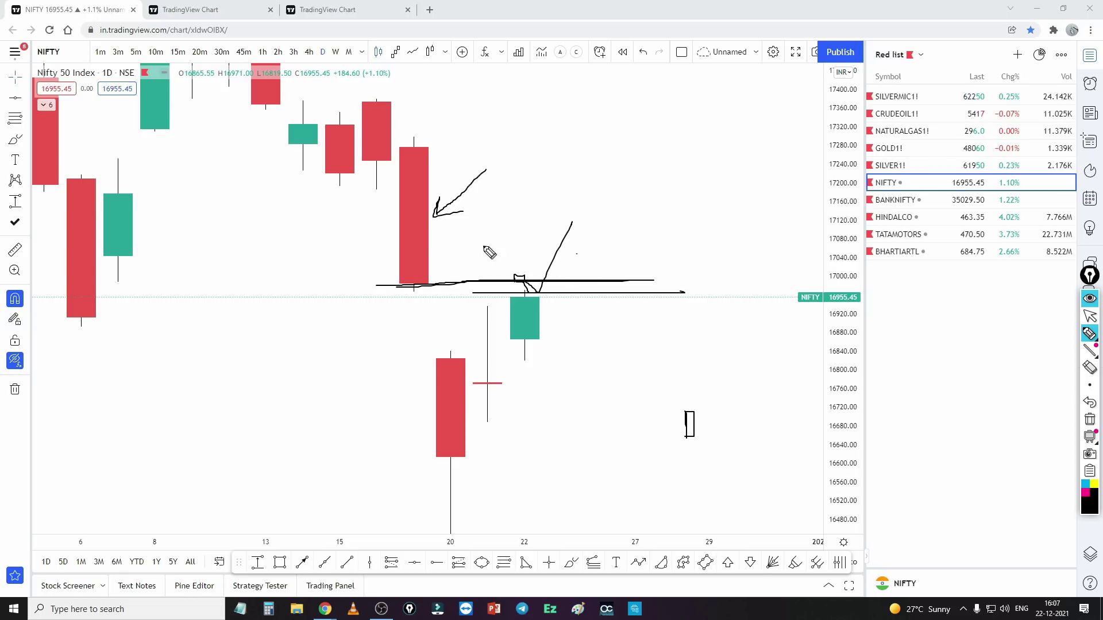
{"action": "mouse_move", "coordinate": [452, 234]}
{"action": "left_mouse_down"}
{"action": "mouse_move", "coordinate": [443, 284]}
{"action": "mouse_move", "coordinate": [459, 263]}
{"action": "left_mouse_up"}
{"action": "mouse_move", "coordinate": [466, 244]}
{"action": "left_mouse_down"}
{"action": "mouse_move", "coordinate": [491, 281]}
{"action": "mouse_move", "coordinate": [538, 201]}
{"action": "left_mouse_up"}
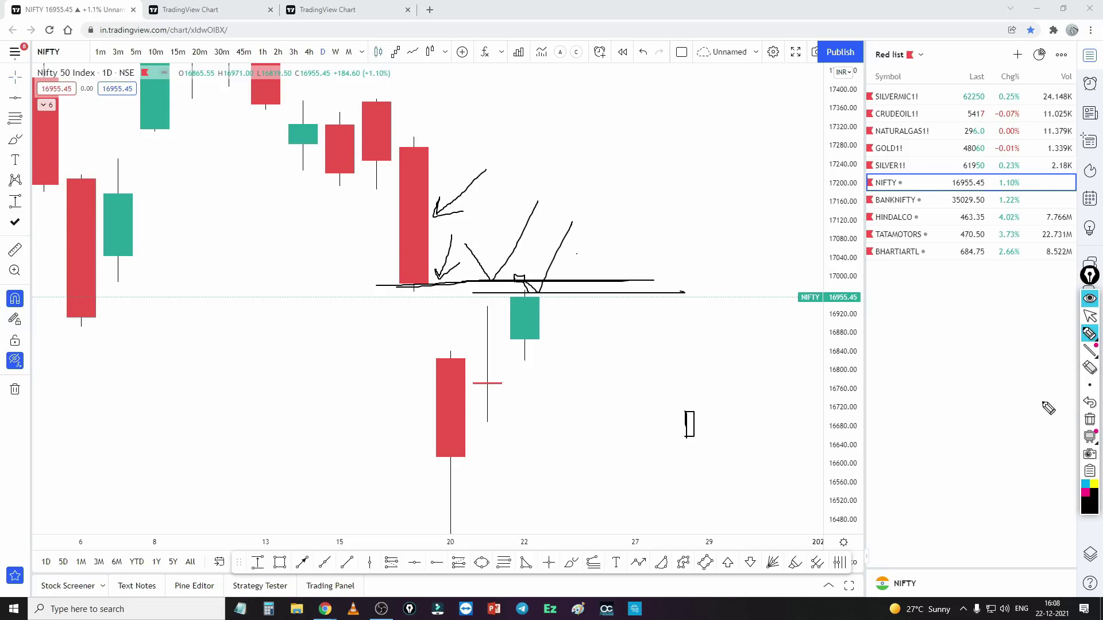
{"action": "left_click", "coordinate": [1088, 419]}
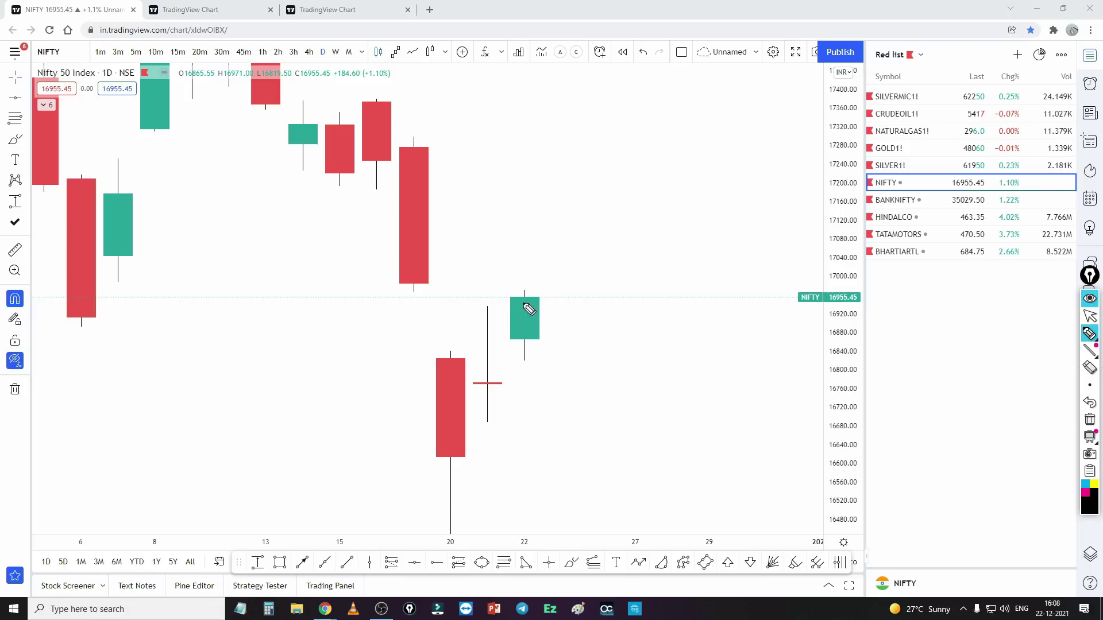
Mark the 22 December candle's close on the Nifty chart with black pen lines and a small box, and clear the marks
{"action": "mouse_move", "coordinate": [400, 295]}
{"action": "left_mouse_down"}
{"action": "mouse_move", "coordinate": [591, 305]}
{"action": "mouse_move", "coordinate": [568, 309]}
{"action": "mouse_move", "coordinate": [576, 297]}
{"action": "mouse_move", "coordinate": [562, 308]}
{"action": "left_mouse_up"}
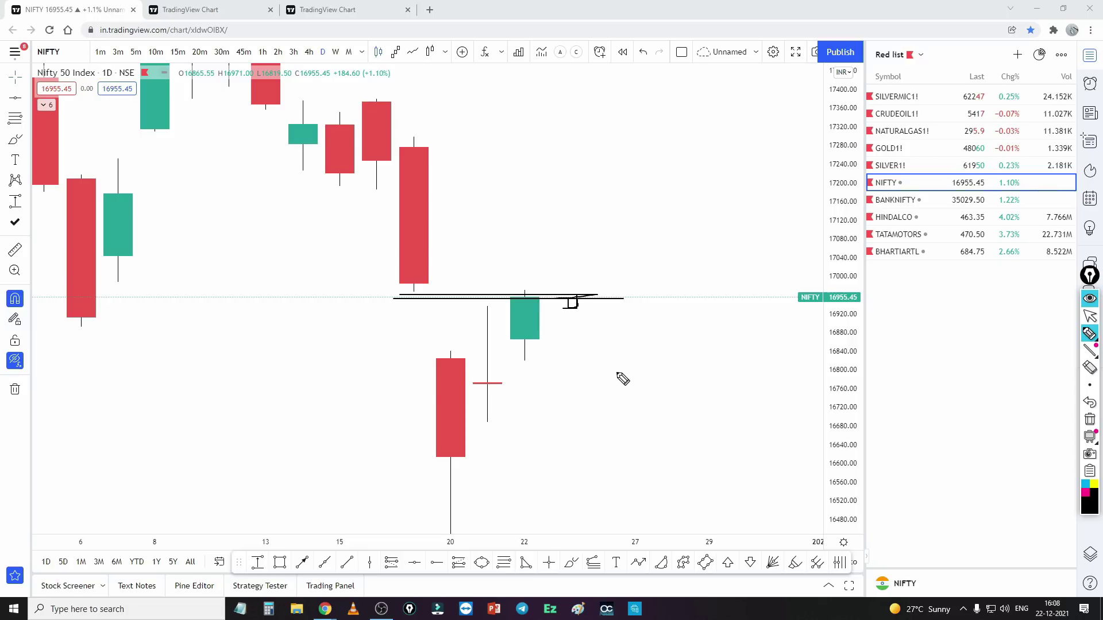
{"action": "left_click", "coordinate": [1091, 421]}
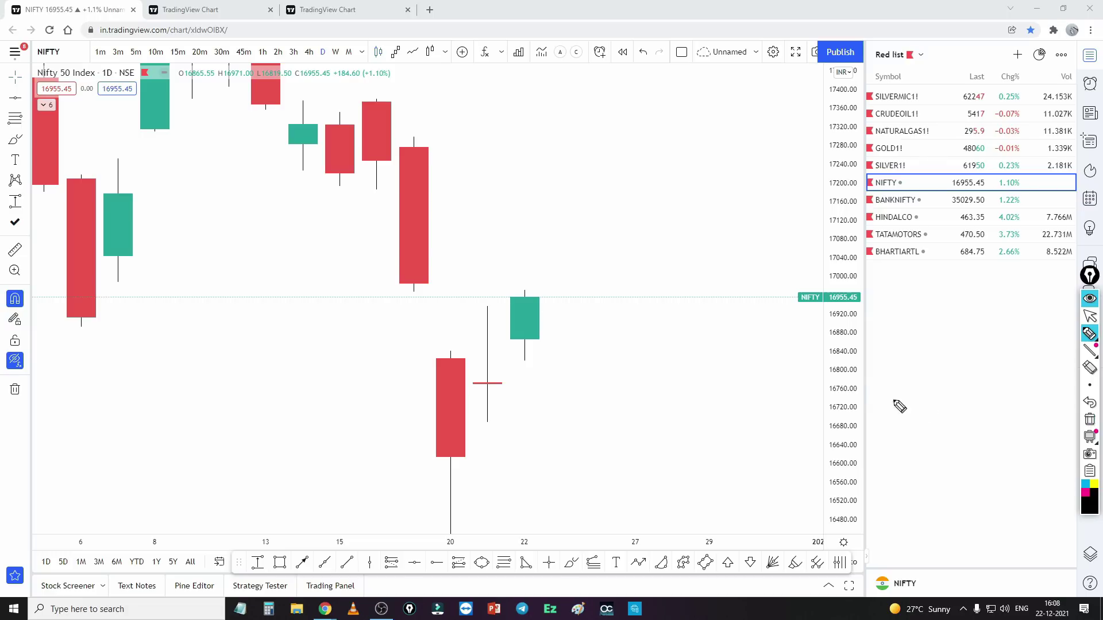
{"action": "left_click", "coordinate": [1089, 316]}
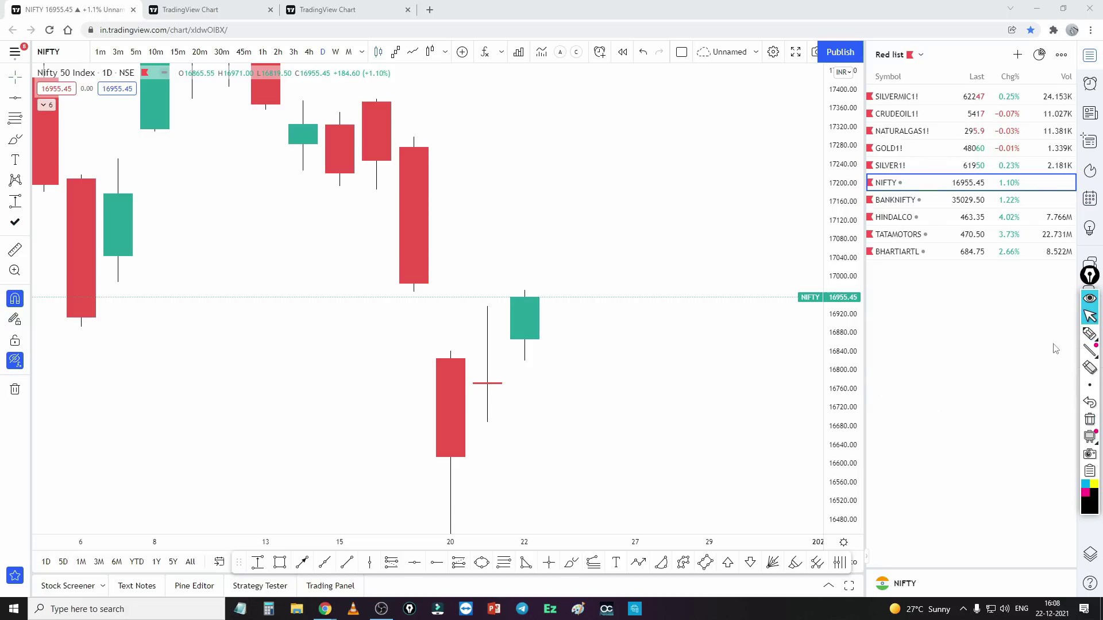
Place a horizontal line at the 17 December red candle's close, 16985.20
{"action": "double_click", "coordinate": [839, 356]}
{"action": "scroll", "coordinate": [685, 343], "scroll_direction": "up", "scroll_amount": 5}
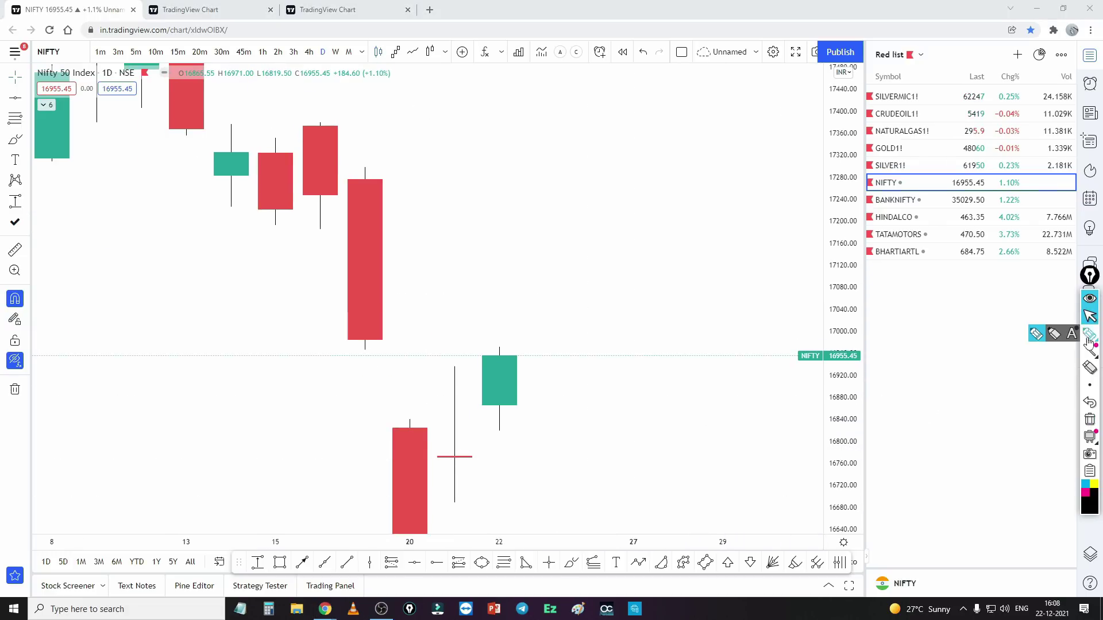
{"action": "left_click", "coordinate": [367, 340]}
{"action": "left_click", "coordinate": [368, 340]}
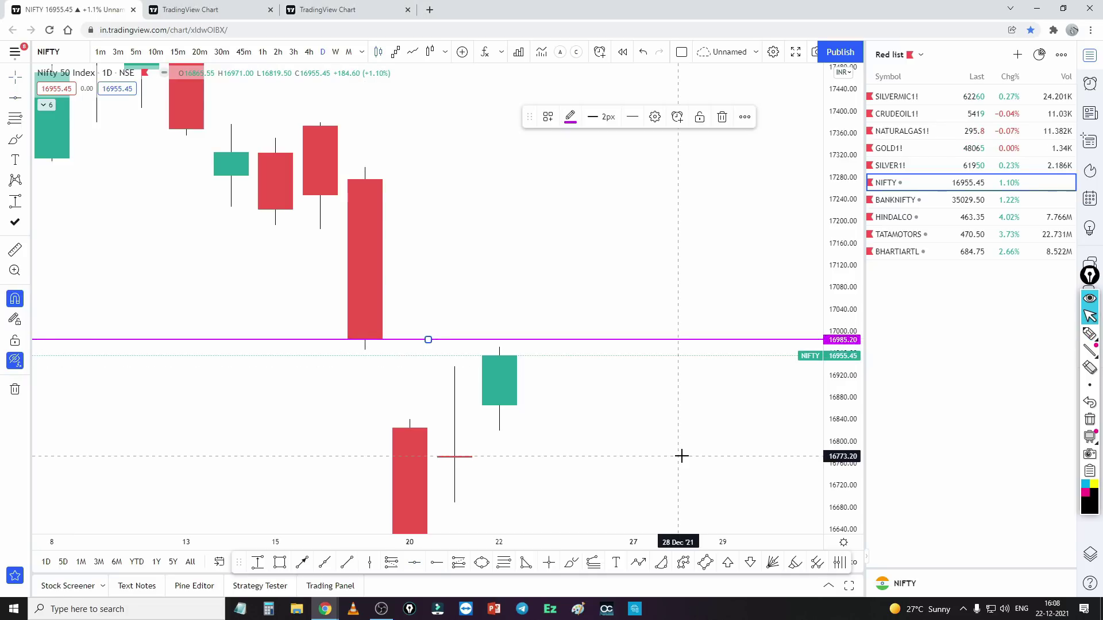
Draw pen strokes along and above the 16985.20 line, underline the 22 December close, and clear the marks
{"action": "left_click", "coordinate": [1090, 333]}
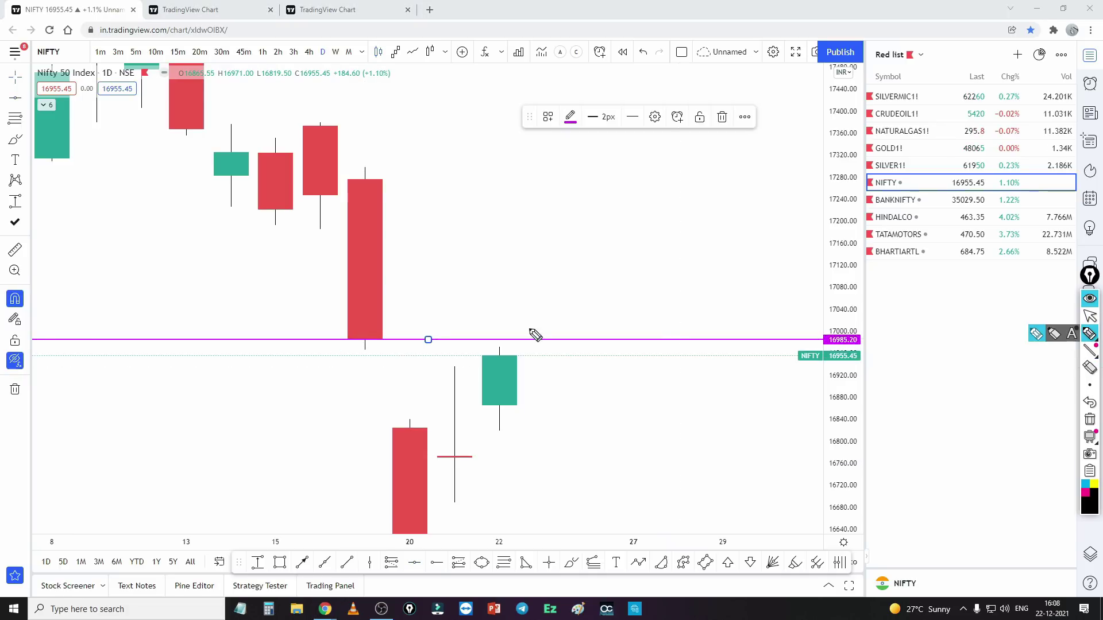
{"action": "left_click_drag", "start_coordinate": [471, 338], "coordinate": [509, 336]}
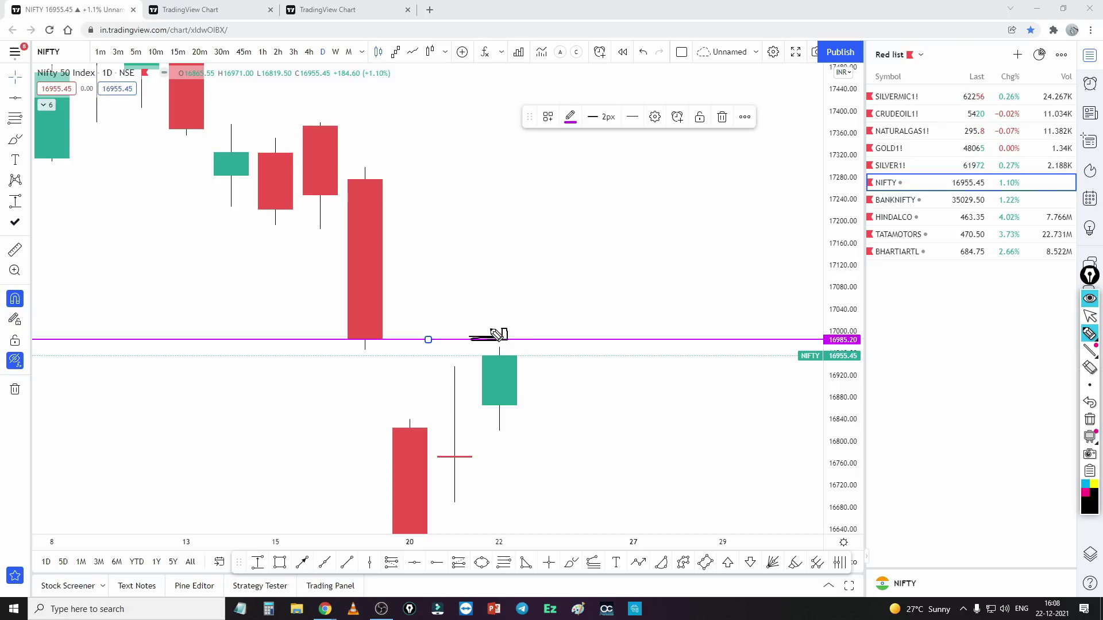
{"action": "left_click_drag", "start_coordinate": [498, 335], "coordinate": [544, 328]}
{"action": "left_click", "coordinate": [1089, 419]}
{"action": "mouse_move", "coordinate": [476, 336]}
{"action": "left_mouse_down"}
{"action": "mouse_move", "coordinate": [483, 360]}
{"action": "mouse_move", "coordinate": [516, 298]}
{"action": "left_mouse_up"}
{"action": "left_click_drag", "start_coordinate": [466, 358], "coordinate": [600, 355]}
{"action": "mouse_move", "coordinate": [1094, 440]}
{"action": "left_click", "coordinate": [1089, 419]}
{"action": "left_click", "coordinate": [1090, 315]}
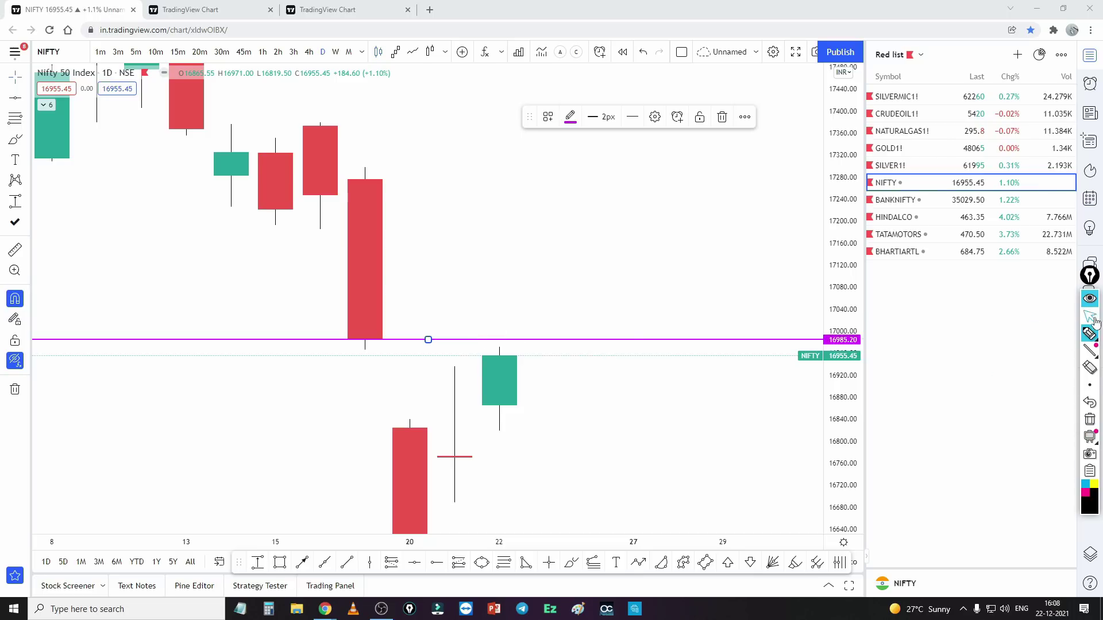
Add horizontal lines at the 22 December close, 16955.45, and at the 16 December low, 17184.95
{"action": "left_click", "coordinate": [415, 564]}
{"action": "left_click", "coordinate": [503, 361]}
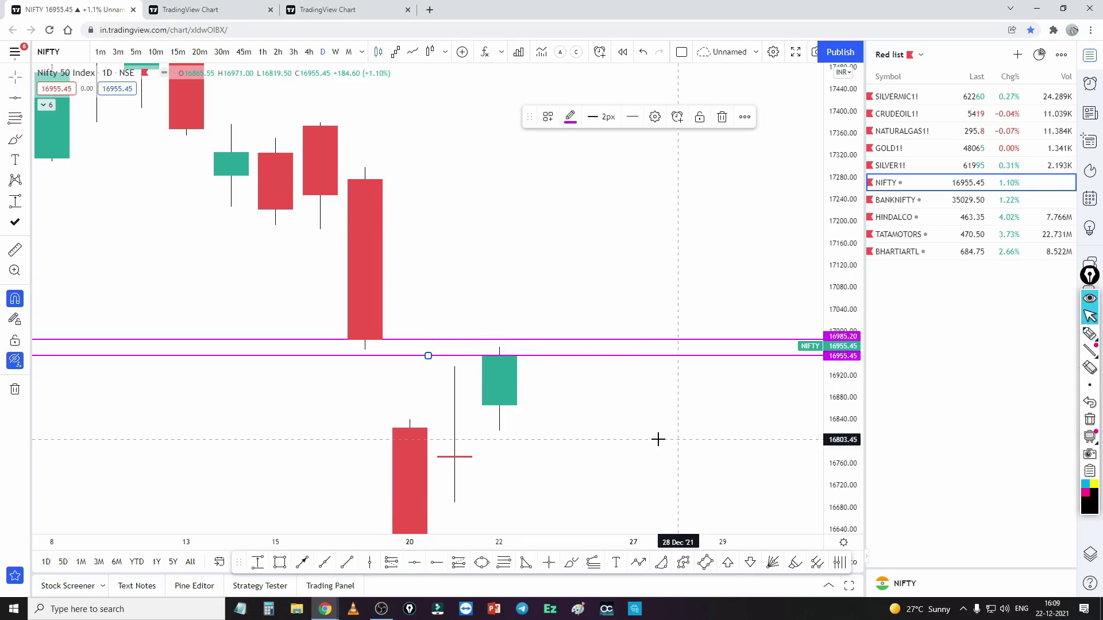
{"action": "left_click", "coordinate": [414, 563]}
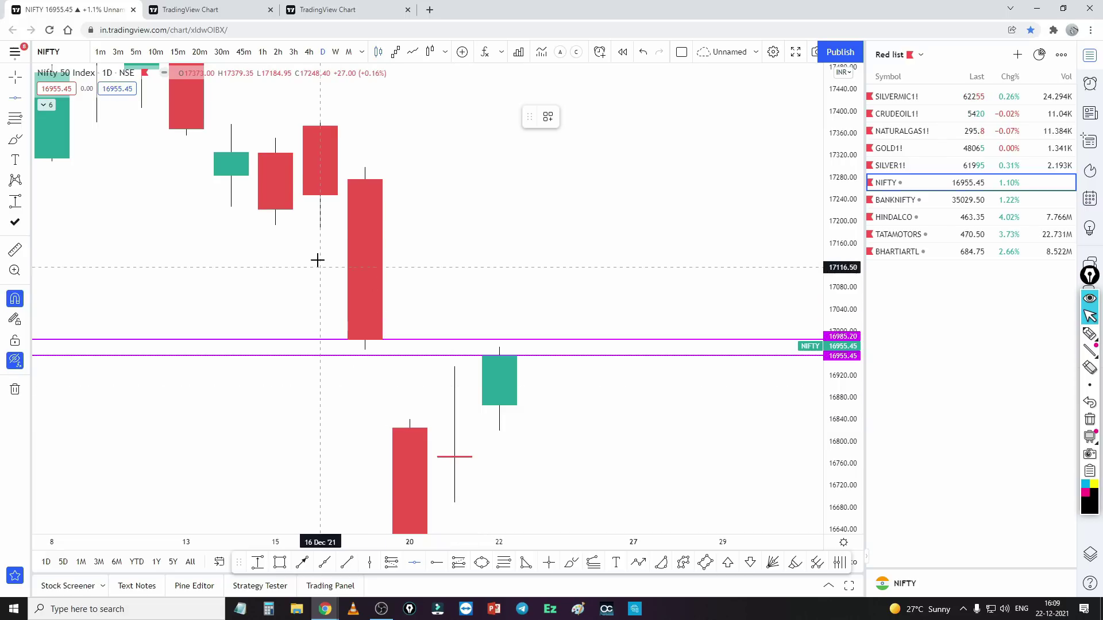
{"action": "left_click", "coordinate": [317, 229]}
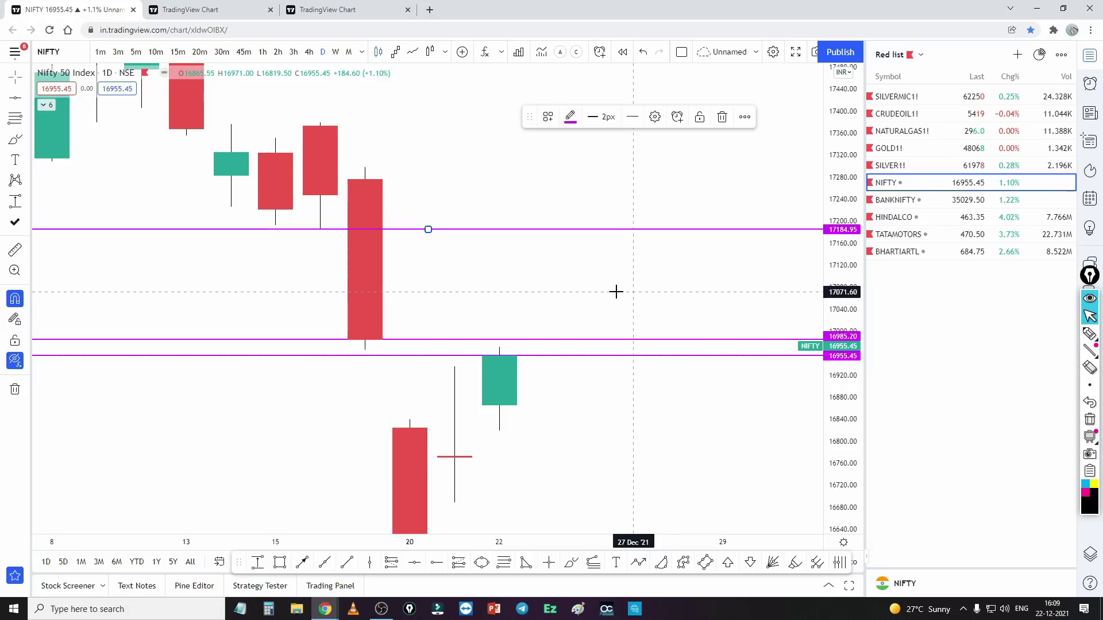
Add horizontal lines at the 22 December open, 16865.55, and at the 20 December open, 16824.25
{"action": "scroll", "coordinate": [701, 427], "scroll_direction": "down", "scroll_amount": 2}
{"action": "scroll", "coordinate": [700, 427], "scroll_direction": "up", "scroll_amount": 2}
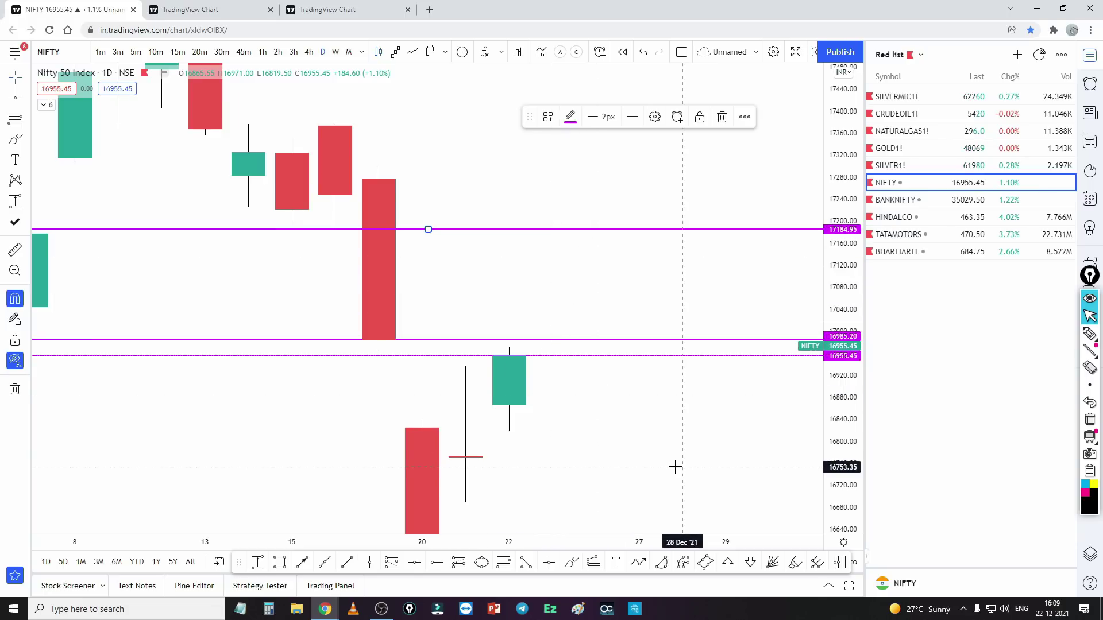
{"action": "left_click_drag", "start_coordinate": [675, 467], "coordinate": [634, 394]}
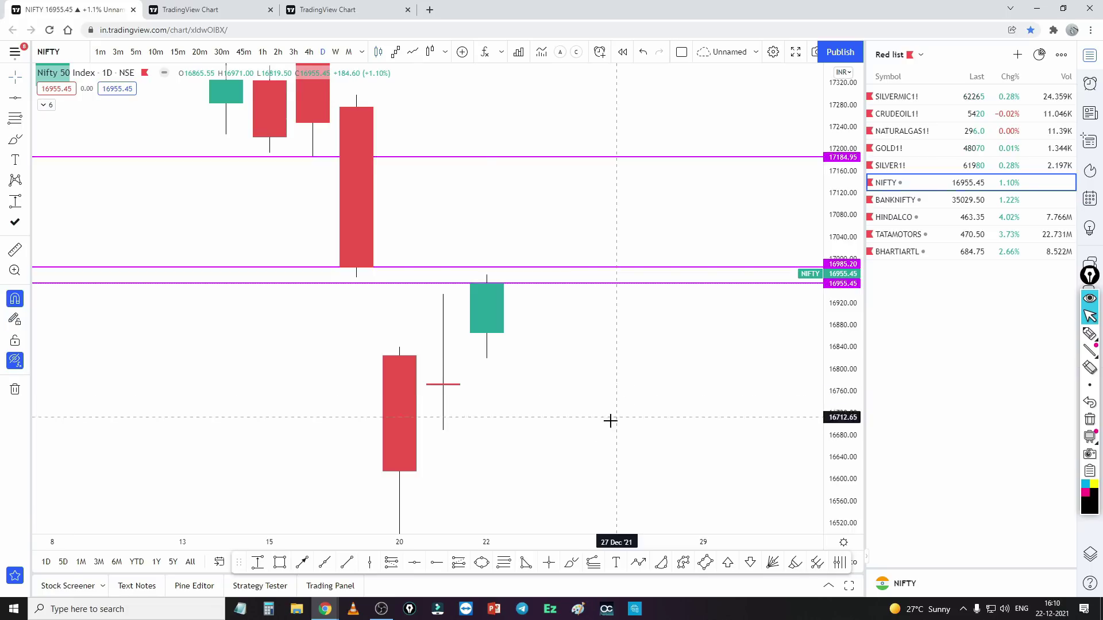
{"action": "left_click", "coordinate": [414, 562]}
{"action": "left_click", "coordinate": [488, 359]}
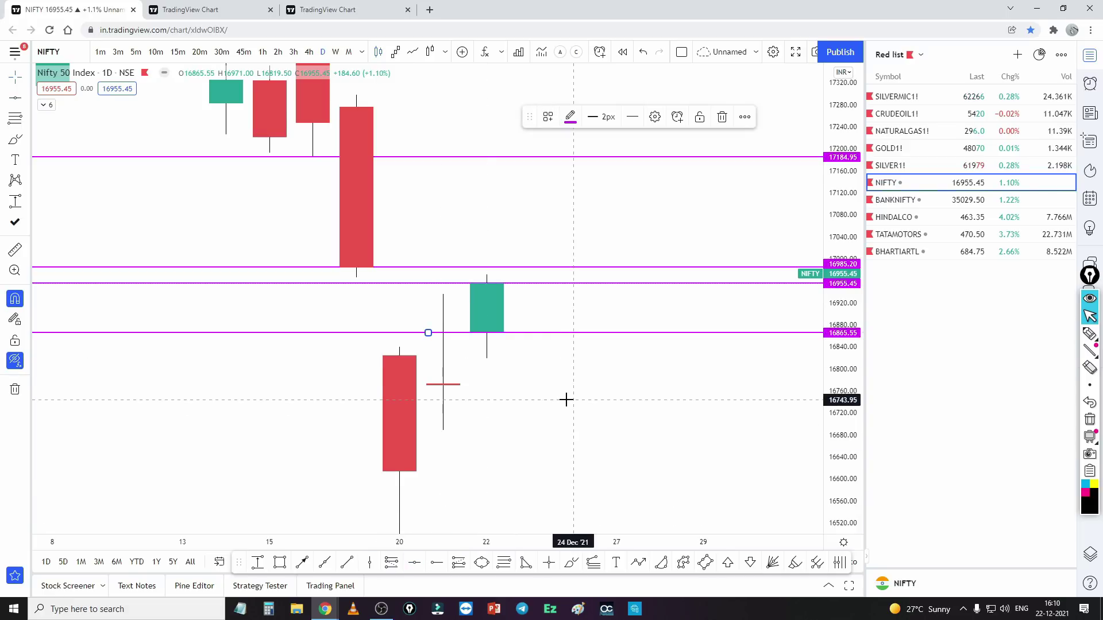
{"action": "left_click", "coordinate": [414, 563]}
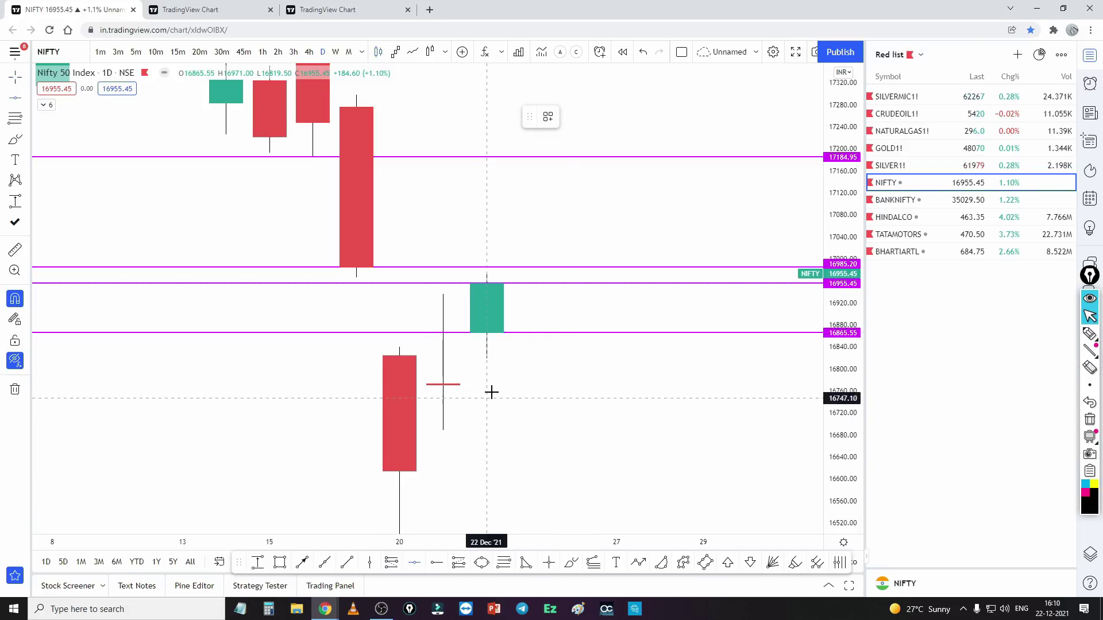
{"action": "left_click", "coordinate": [427, 362]}
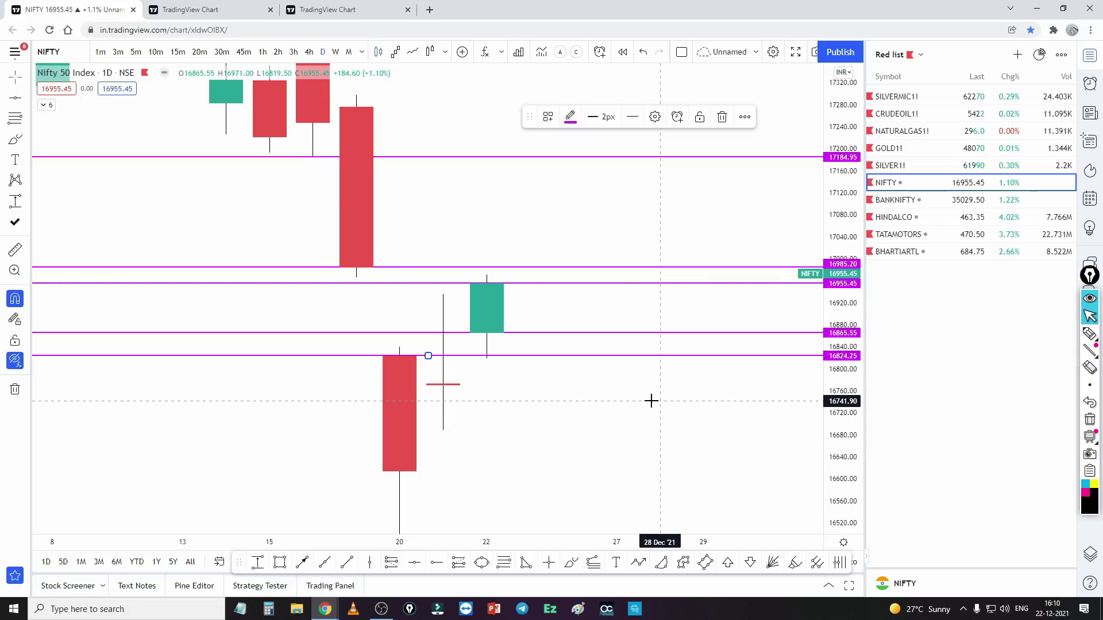
Sketch higher openings pulling back to the 16985.20 and 16955.45 lines with upward bounce strokes, and clear the pen marks
{"action": "left_click_drag", "start_coordinate": [697, 406], "coordinate": [611, 435]}
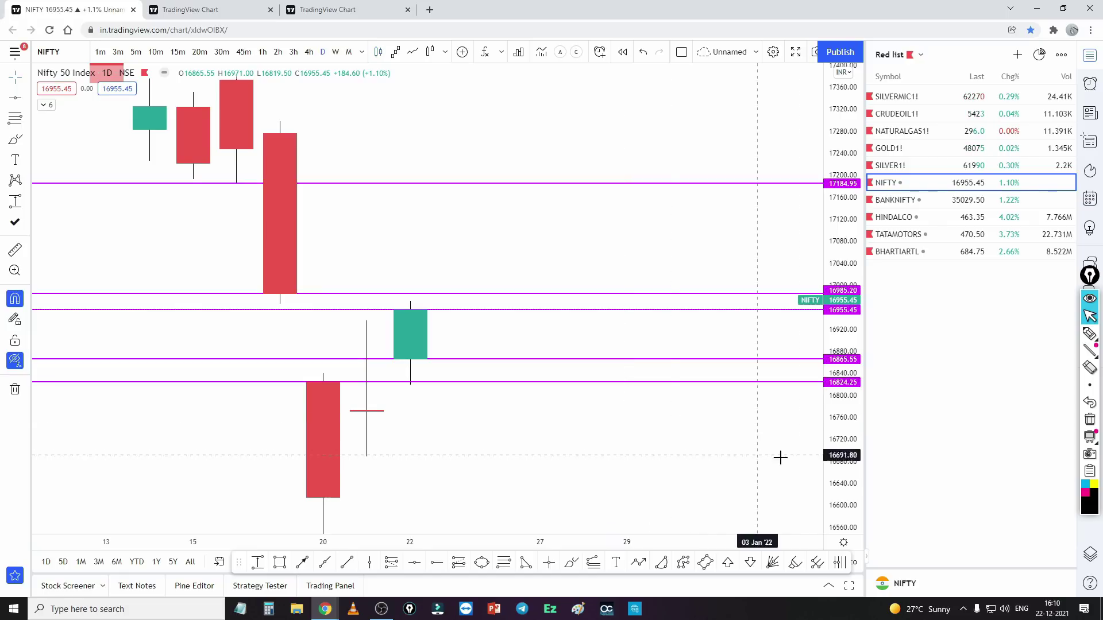
{"action": "left_click_drag", "start_coordinate": [843, 457], "coordinate": [844, 447]}
{"action": "left_click", "coordinate": [1090, 334]}
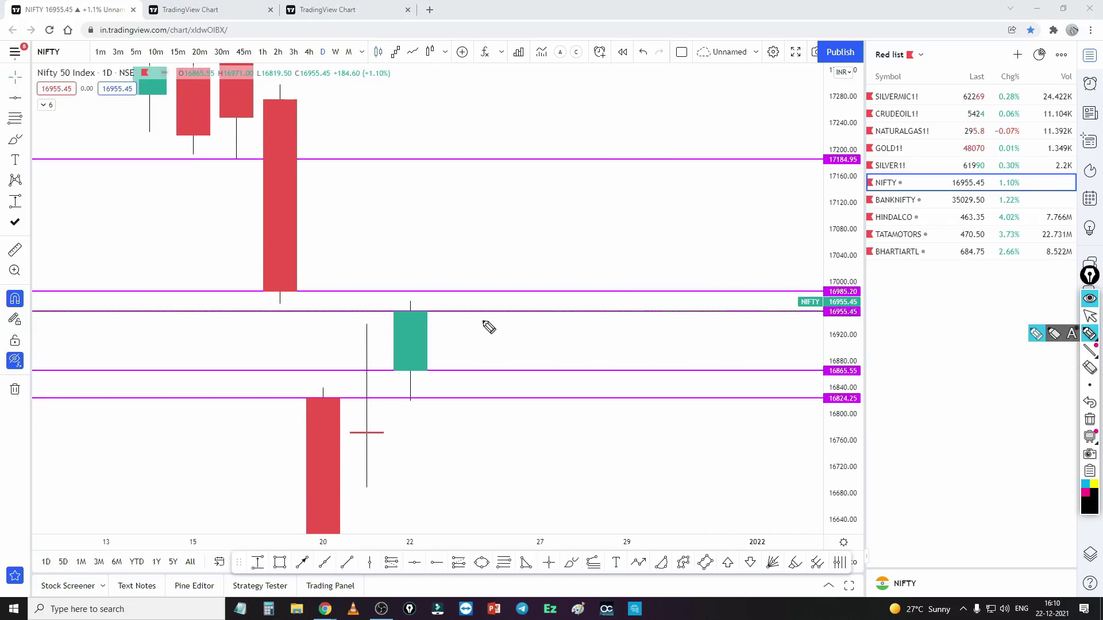
{"action": "mouse_move", "coordinate": [398, 258]}
{"action": "left_mouse_down"}
{"action": "mouse_move", "coordinate": [432, 256]}
{"action": "mouse_move", "coordinate": [443, 289]}
{"action": "mouse_move", "coordinate": [480, 206]}
{"action": "left_mouse_up"}
{"action": "left_click_drag", "start_coordinate": [418, 264], "coordinate": [448, 313]}
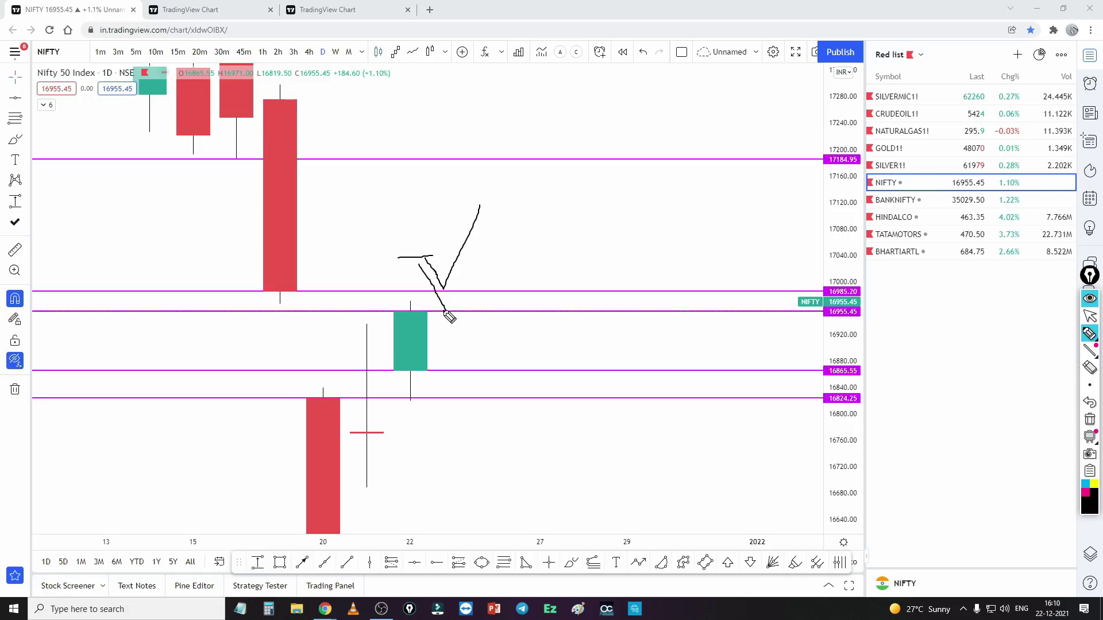
{"action": "mouse_move", "coordinate": [504, 224]}
{"action": "left_mouse_down"}
{"action": "mouse_move", "coordinate": [549, 226]}
{"action": "mouse_move", "coordinate": [538, 241]}
{"action": "mouse_move", "coordinate": [558, 306]}
{"action": "left_mouse_up"}
{"action": "left_click_drag", "start_coordinate": [382, 310], "coordinate": [468, 311]}
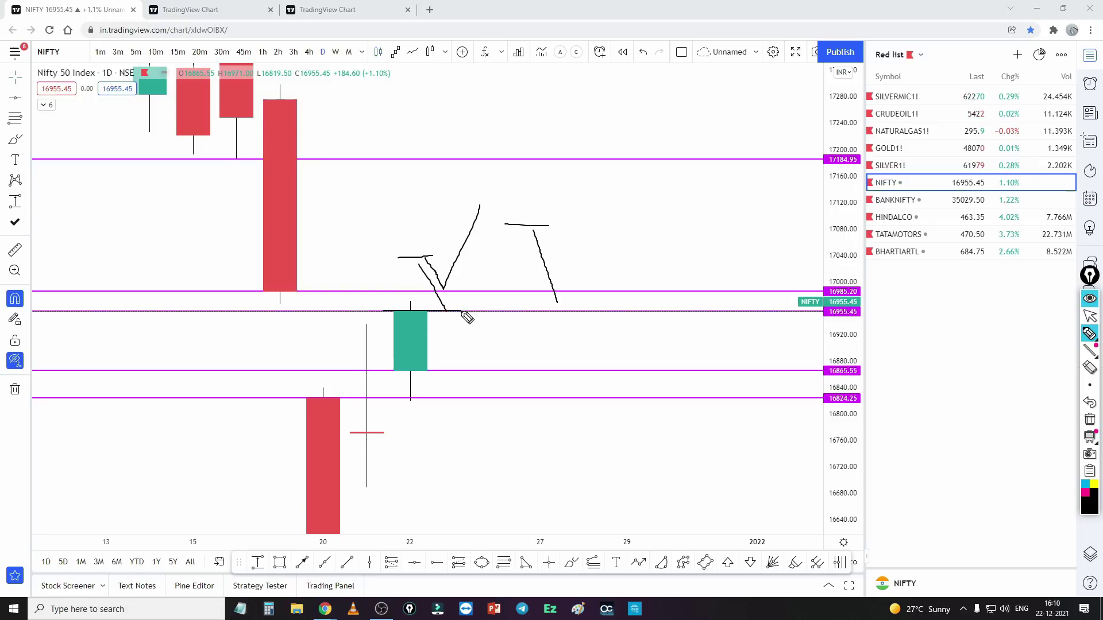
{"action": "mouse_move", "coordinate": [552, 304]}
{"action": "left_mouse_down"}
{"action": "mouse_move", "coordinate": [564, 324]}
{"action": "mouse_move", "coordinate": [604, 267]}
{"action": "mouse_move", "coordinate": [614, 211]}
{"action": "left_mouse_up"}
{"action": "left_click_drag", "start_coordinate": [576, 304], "coordinate": [576, 348]}
{"action": "mouse_move", "coordinate": [560, 287]}
{"action": "left_mouse_down"}
{"action": "mouse_move", "coordinate": [563, 305]}
{"action": "mouse_move", "coordinate": [596, 271]}
{"action": "mouse_move", "coordinate": [582, 279]}
{"action": "left_mouse_up"}
{"action": "left_click", "coordinate": [1090, 421]}
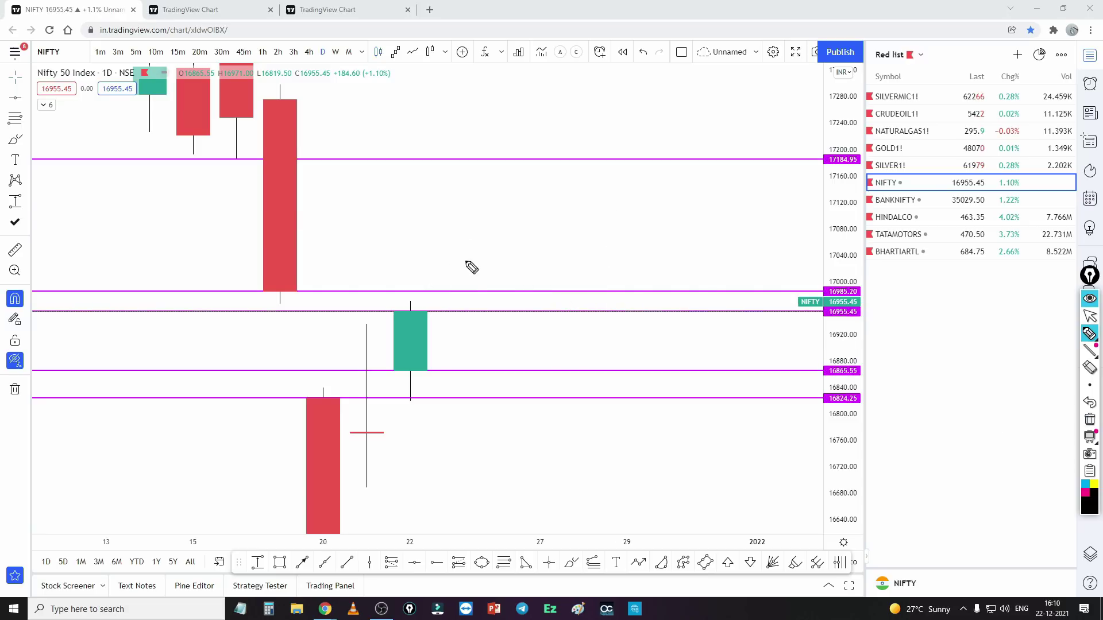
Pen-mark the 16985.20 and 16955.45 lines, sketch a V-shaped bounce from 16985.20, and clear all marks
{"action": "left_click_drag", "start_coordinate": [423, 289], "coordinate": [476, 290]}
{"action": "mouse_move", "coordinate": [440, 313]}
{"action": "left_mouse_down"}
{"action": "mouse_move", "coordinate": [450, 319]}
{"action": "mouse_move", "coordinate": [453, 308]}
{"action": "left_mouse_up"}
{"action": "left_click", "coordinate": [1090, 419]}
{"action": "left_click_drag", "start_coordinate": [422, 263], "coordinate": [466, 252]}
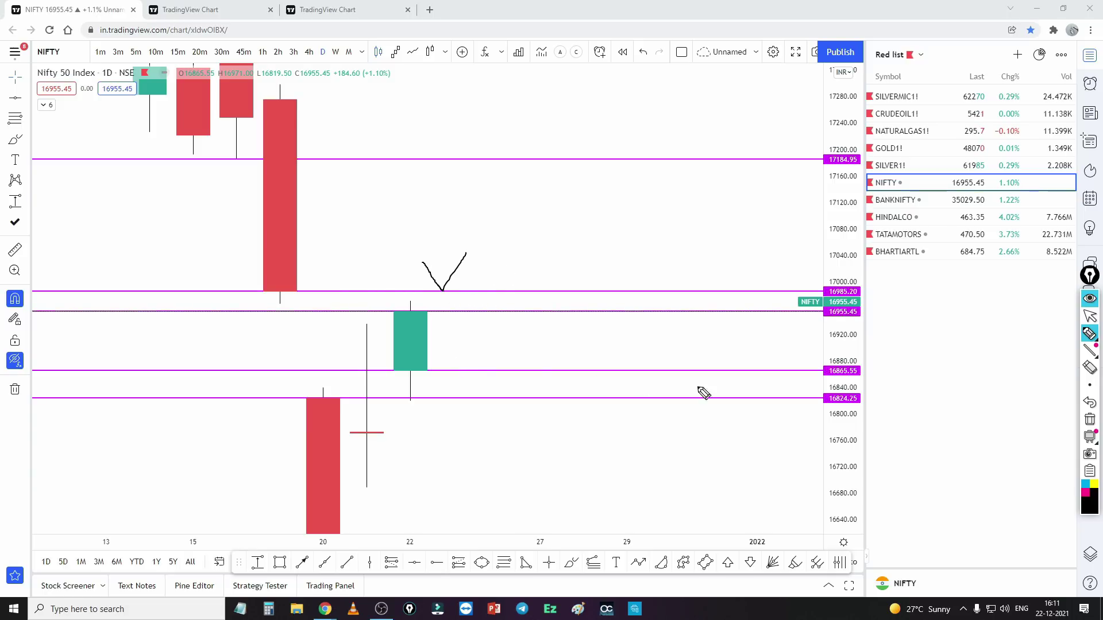
{"action": "left_click", "coordinate": [1090, 419]}
{"action": "left_click", "coordinate": [1089, 316]}
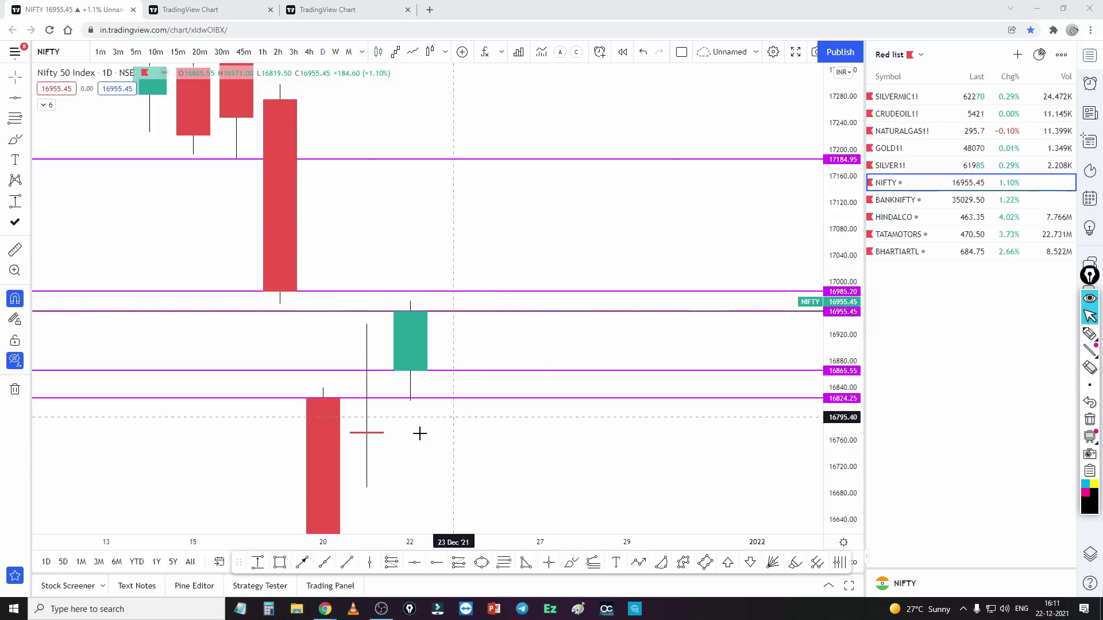
Switch Nifty to the 15-minute timeframe and review recent price action against the horizontal levels
{"action": "left_click", "coordinate": [178, 51]}
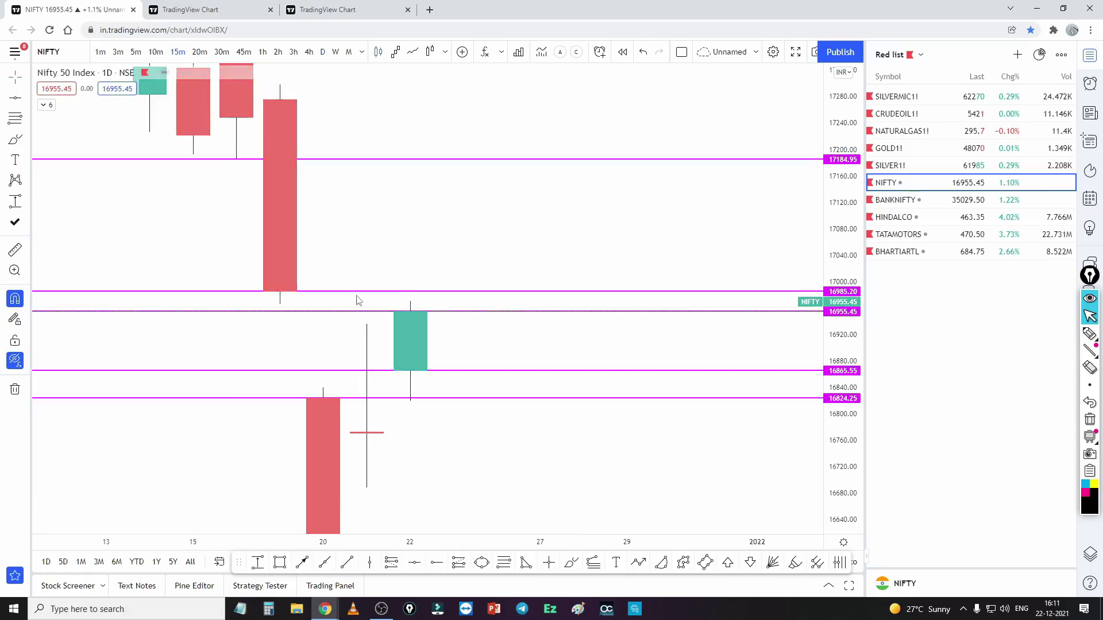
{"action": "scroll", "coordinate": [431, 388], "scroll_direction": "down", "scroll_amount": 5}
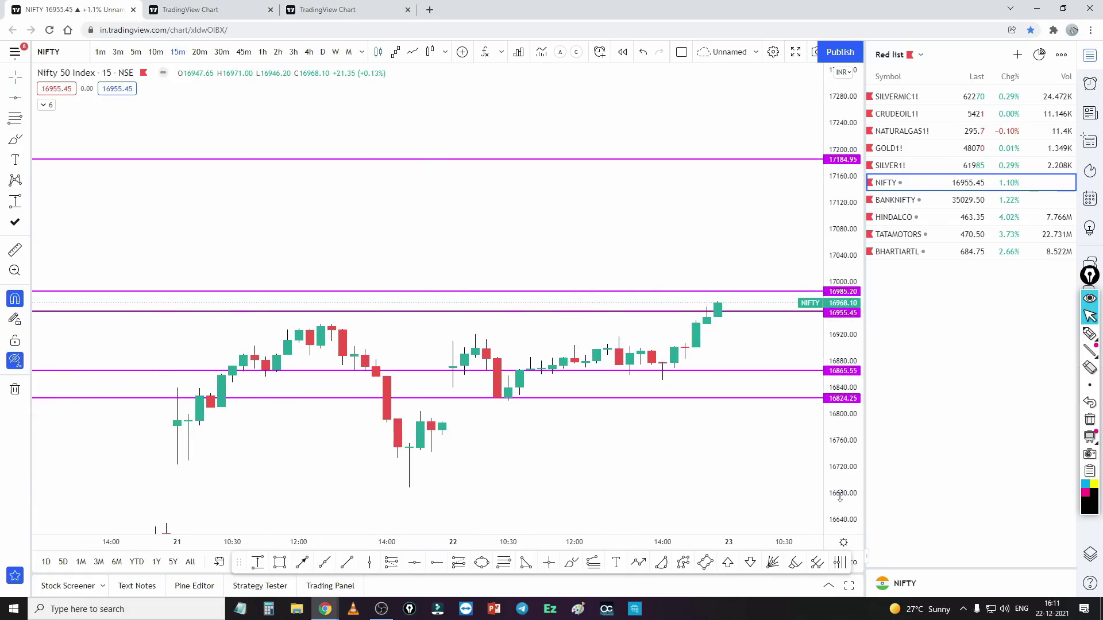
{"action": "scroll", "coordinate": [816, 459], "scroll_direction": "down", "scroll_amount": 5}
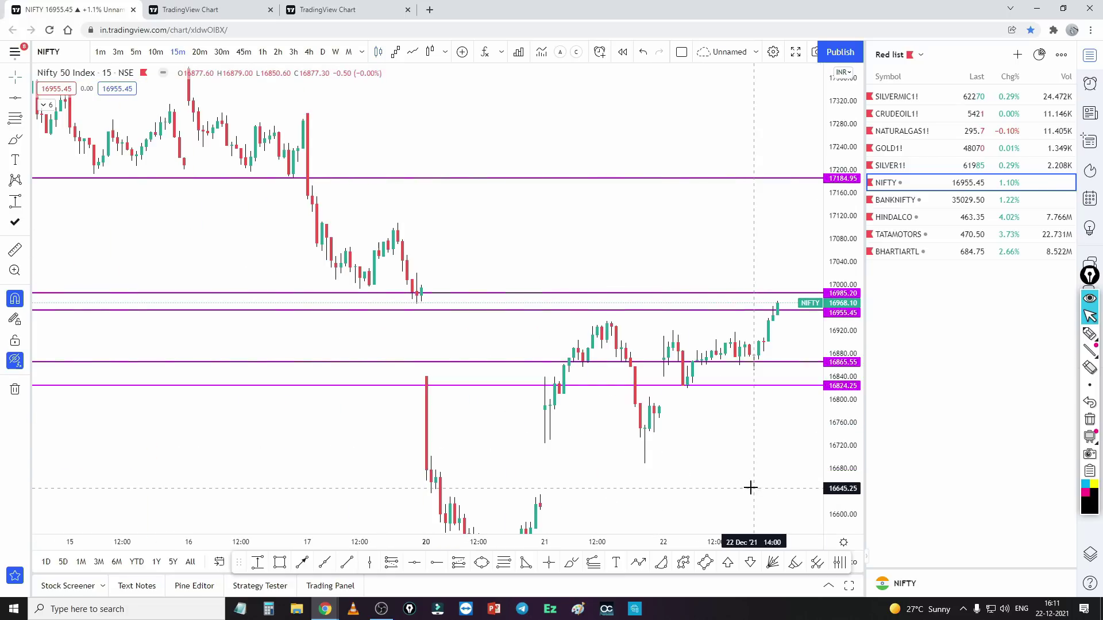
{"action": "scroll", "coordinate": [750, 487], "scroll_direction": "down", "scroll_amount": 2}
{"action": "scroll", "coordinate": [519, 250], "scroll_direction": "down", "scroll_amount": 2}
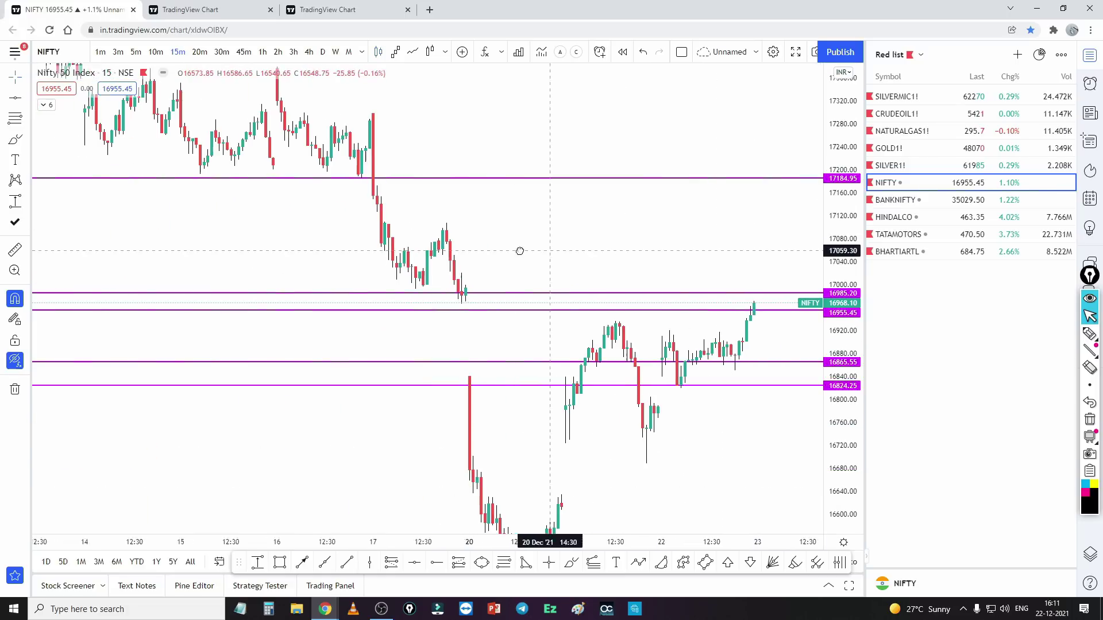
{"action": "scroll", "coordinate": [576, 433], "scroll_direction": "right", "scroll_amount": 5}
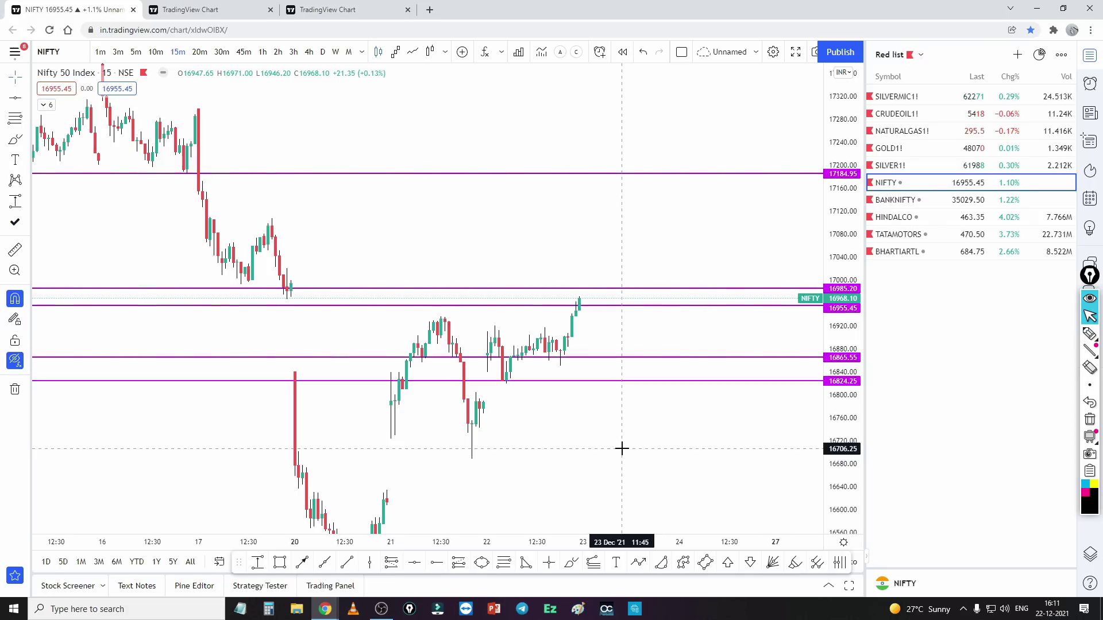
Open the BANKNIFTY chart on the daily timeframe and frame the December candles
{"action": "key", "text": "Down"}
{"action": "left_click", "coordinate": [323, 51]}
{"action": "scroll", "coordinate": [699, 401], "scroll_direction": "up", "scroll_amount": 3}
{"action": "scroll", "coordinate": [701, 403], "scroll_direction": "up", "scroll_amount": 3}
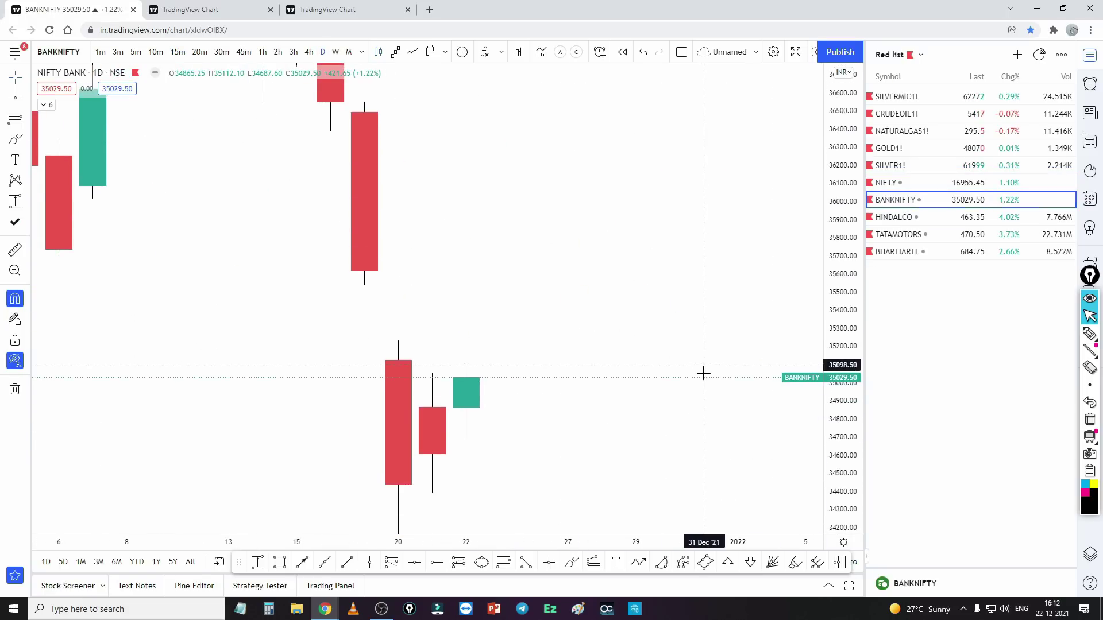
{"action": "scroll", "coordinate": [655, 399], "scroll_direction": "down", "scroll_amount": 3}
{"action": "scroll", "coordinate": [623, 431], "scroll_direction": "down", "scroll_amount": 2}
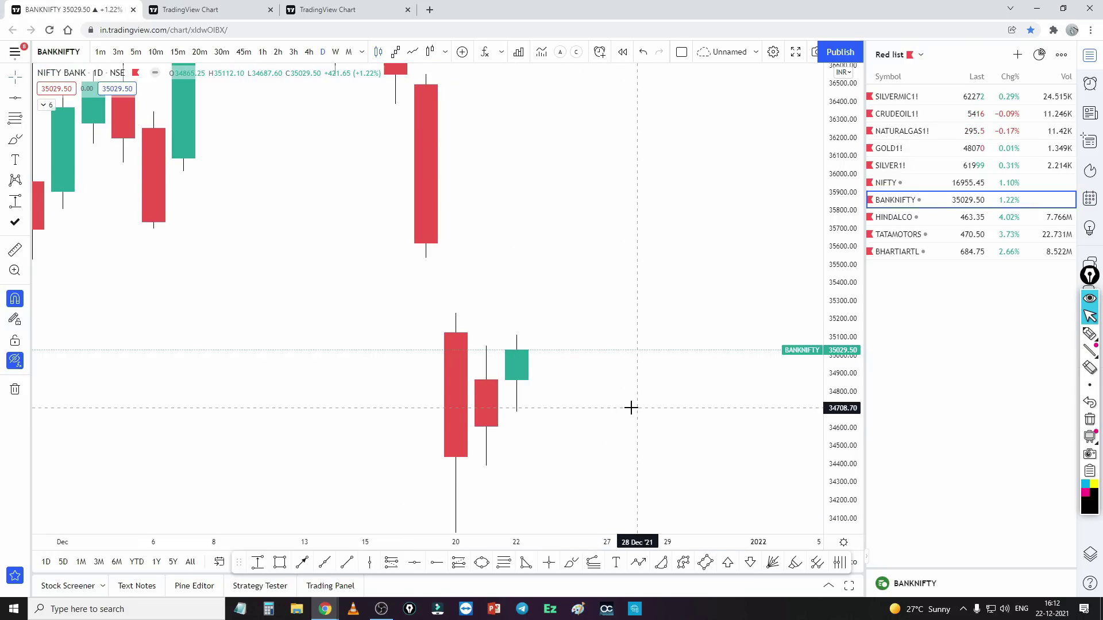
Add horizontal lines on Bank Nifty at the 20 December open, 35124.35, and at the 17 December low, 35535.05
{"action": "key", "text": "alt+h"}
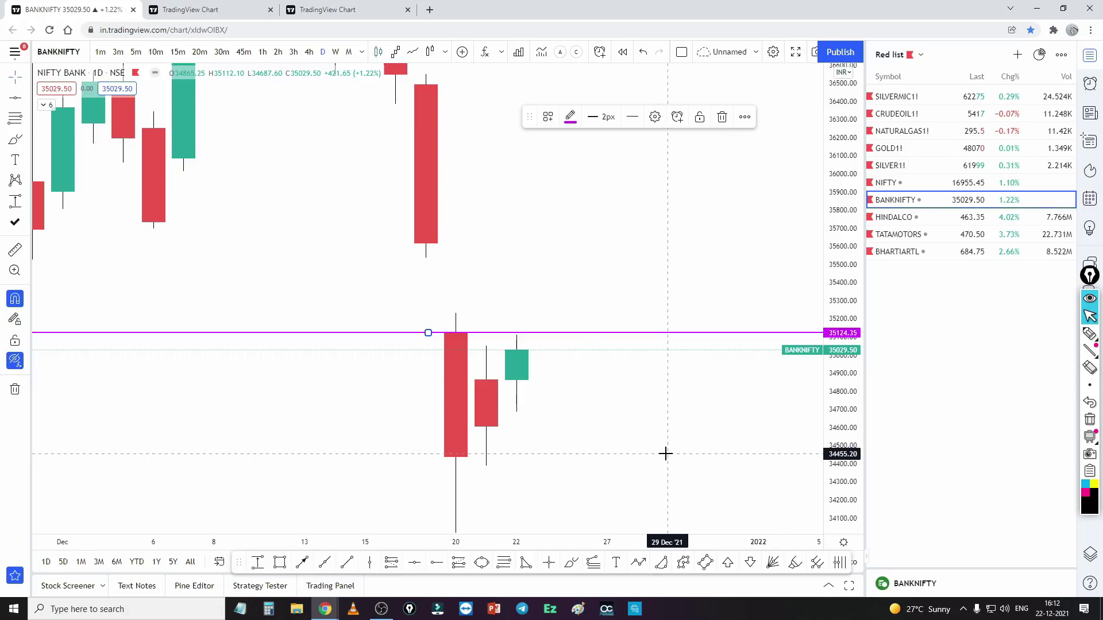
{"action": "scroll", "coordinate": [665, 453], "scroll_direction": "down", "scroll_amount": 2}
{"action": "key", "text": "alt+h"}
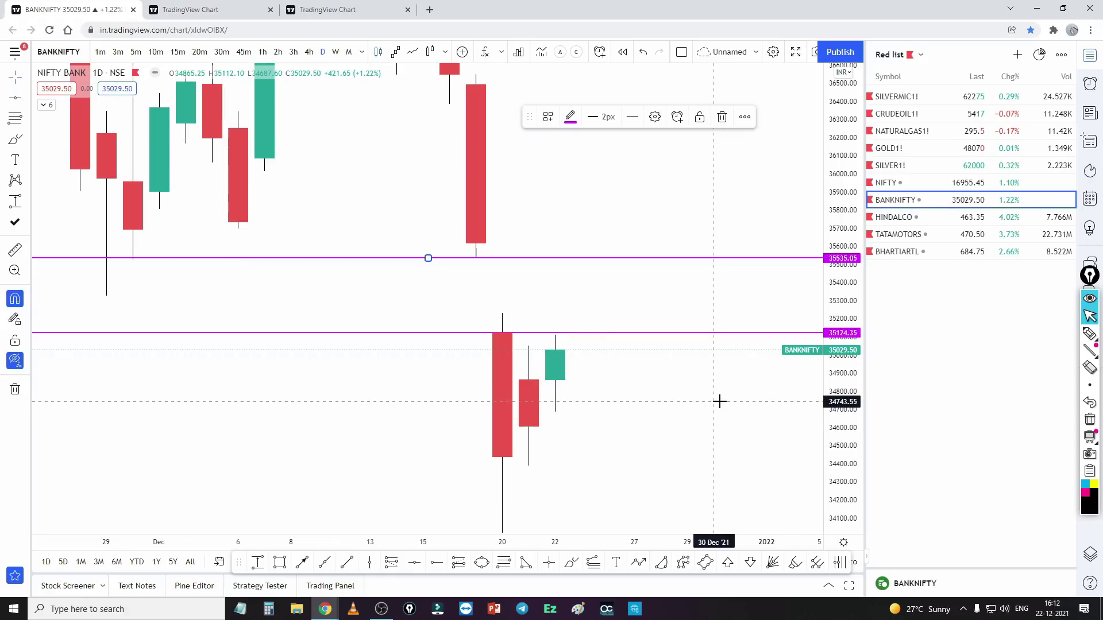
{"action": "scroll", "coordinate": [697, 411], "scroll_direction": "up", "scroll_amount": 2}
{"action": "left_click_drag", "start_coordinate": [697, 411], "coordinate": [607, 412]}
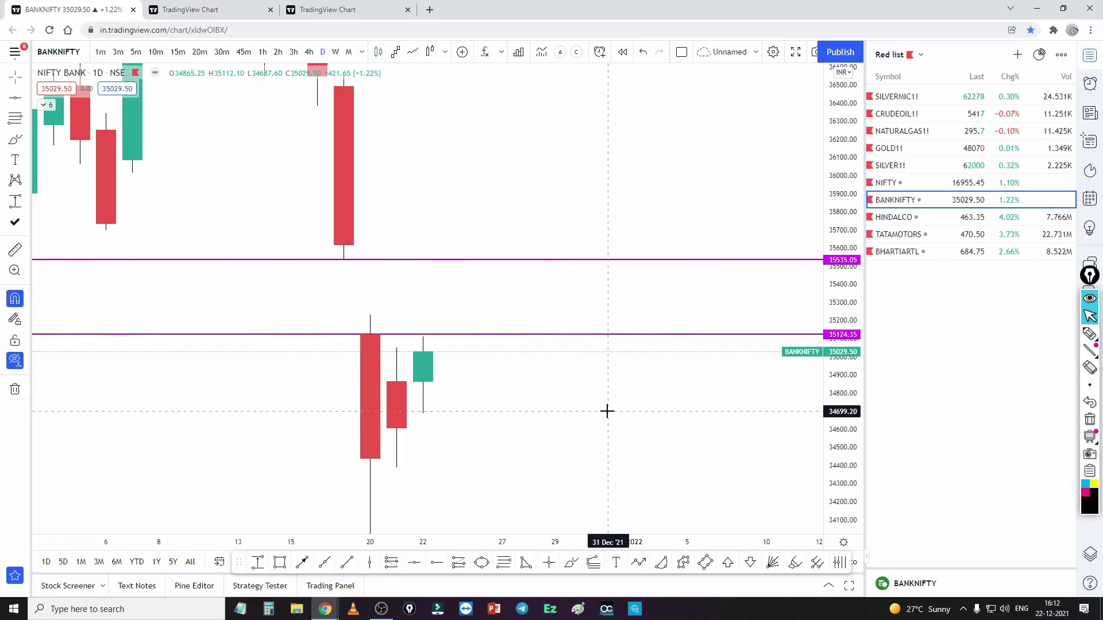
{"action": "scroll", "coordinate": [607, 411], "scroll_direction": "down", "scroll_amount": 2}
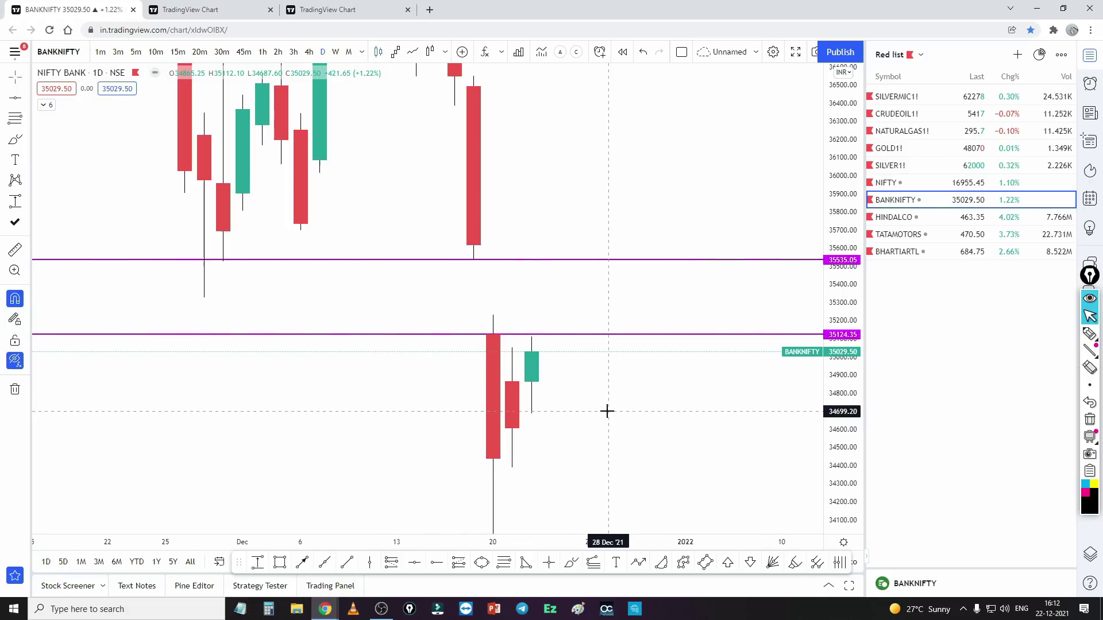
{"action": "scroll", "coordinate": [607, 411], "scroll_direction": "up", "scroll_amount": 1}
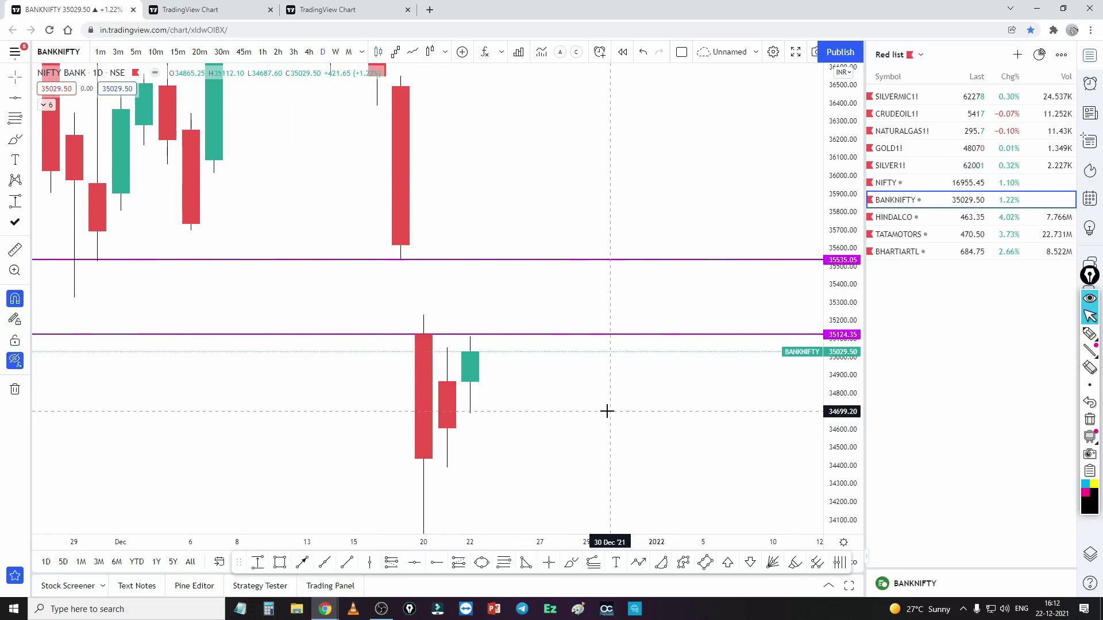
Sketch a pen arrow rising from the 35124.35 line toward the 35535.05 line, and clear the pen marks
{"action": "left_click", "coordinate": [1089, 333]}
{"action": "mouse_move", "coordinate": [471, 334]}
{"action": "left_mouse_down"}
{"action": "mouse_move", "coordinate": [483, 281]}
{"action": "mouse_move", "coordinate": [492, 293]}
{"action": "left_mouse_up"}
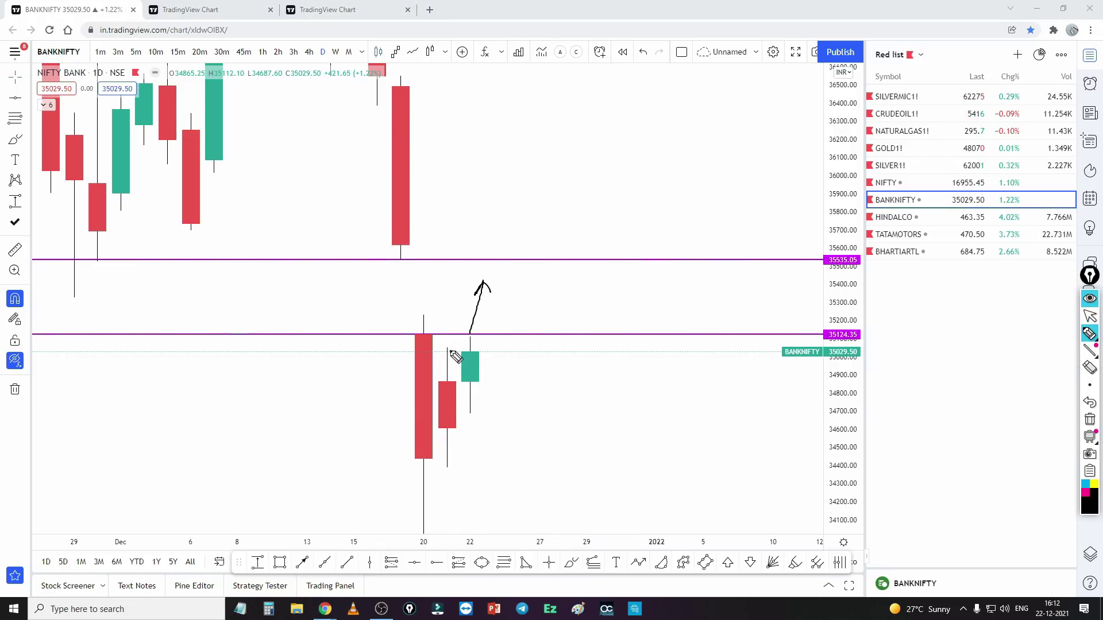
{"action": "left_click_drag", "start_coordinate": [492, 293], "coordinate": [539, 383]}
{"action": "left_click", "coordinate": [1089, 404]}
{"action": "left_click", "coordinate": [1089, 316]}
Add a horizontal line on Bank Nifty at the 22 December close, 35029.50
{"action": "scroll", "coordinate": [473, 443], "scroll_direction": "up", "scroll_amount": 2}
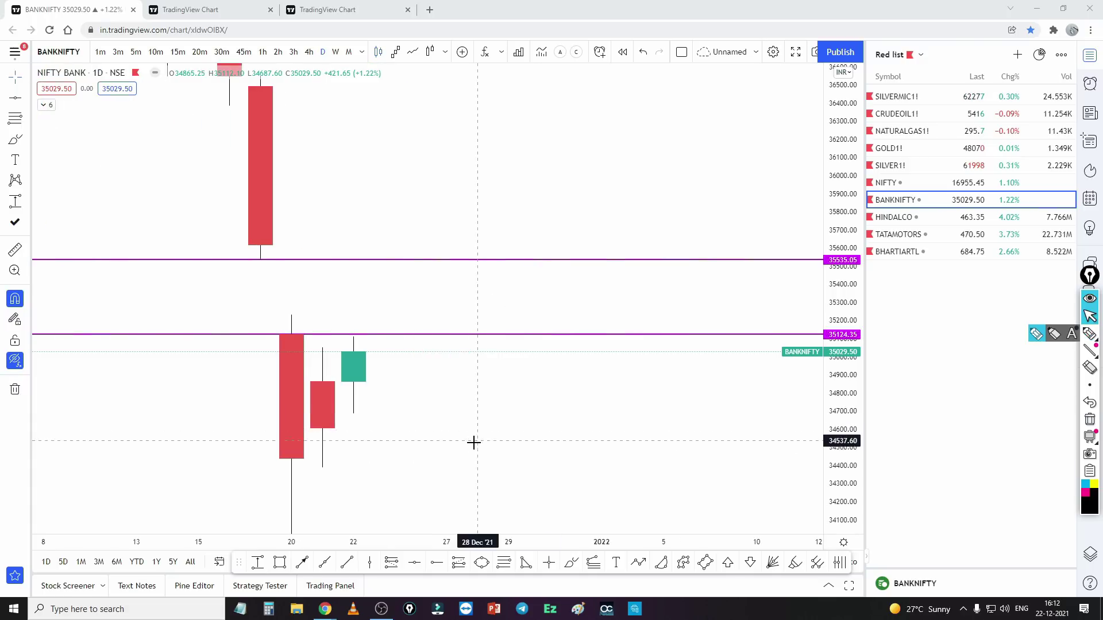
{"action": "left_click_drag", "start_coordinate": [472, 443], "coordinate": [604, 468]}
{"action": "key", "text": "alt+h"}
{"action": "scroll", "coordinate": [664, 438], "scroll_direction": "up", "scroll_amount": 3}
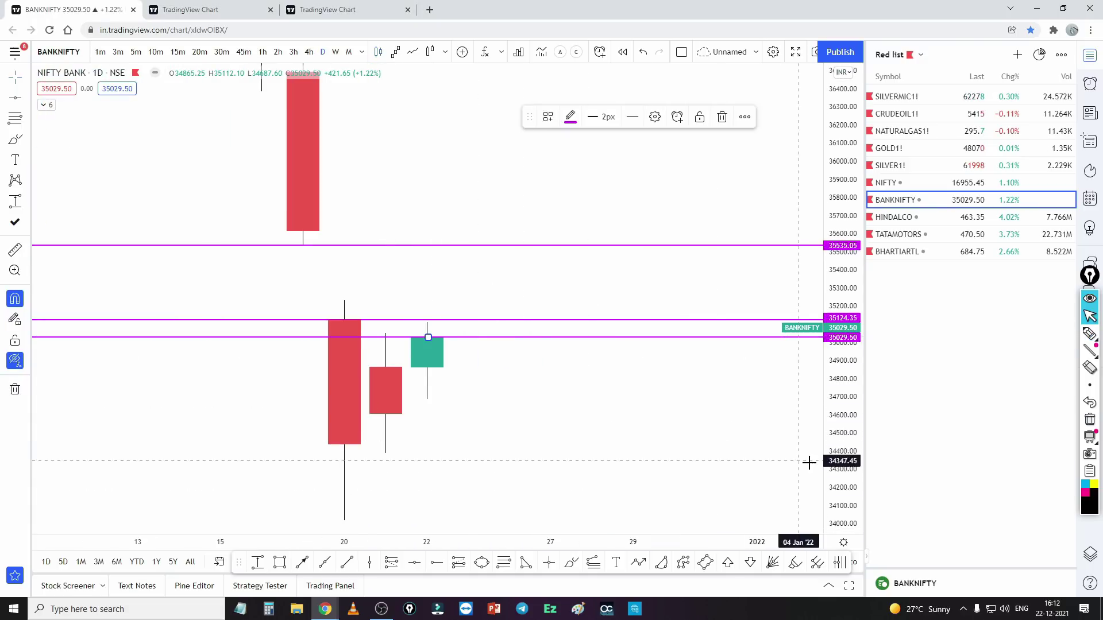
{"action": "scroll", "coordinate": [832, 438], "scroll_direction": "up", "scroll_amount": 1}
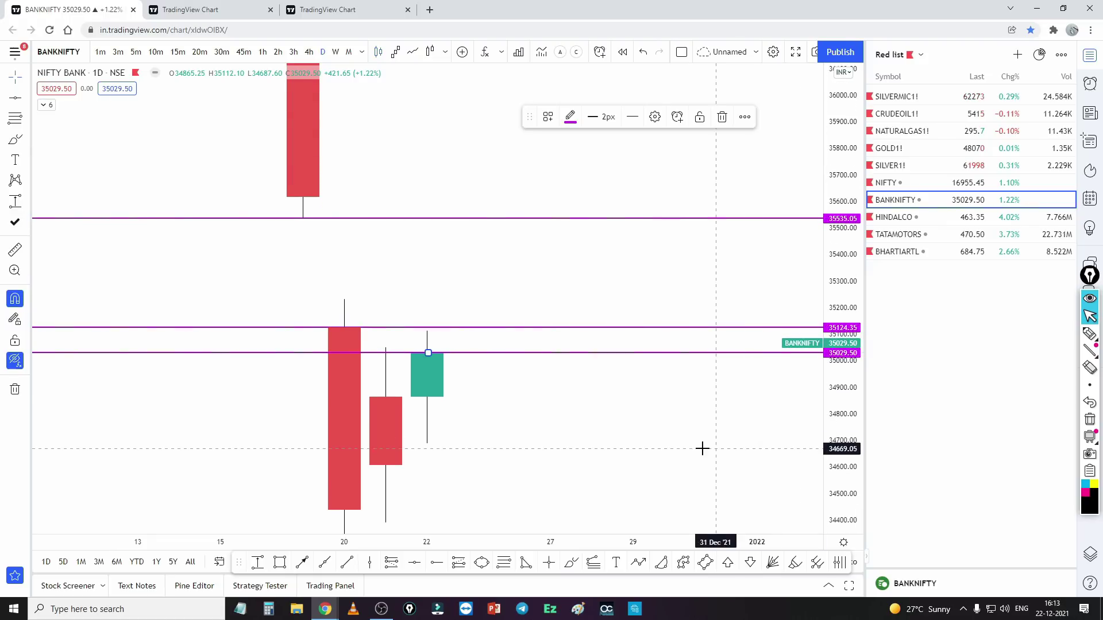
Add horizontal lines at the 22 December candle's open, 34865.25, and at its low, 34687.60
{"action": "left_click", "coordinate": [414, 562]}
{"action": "left_click", "coordinate": [513, 427]}
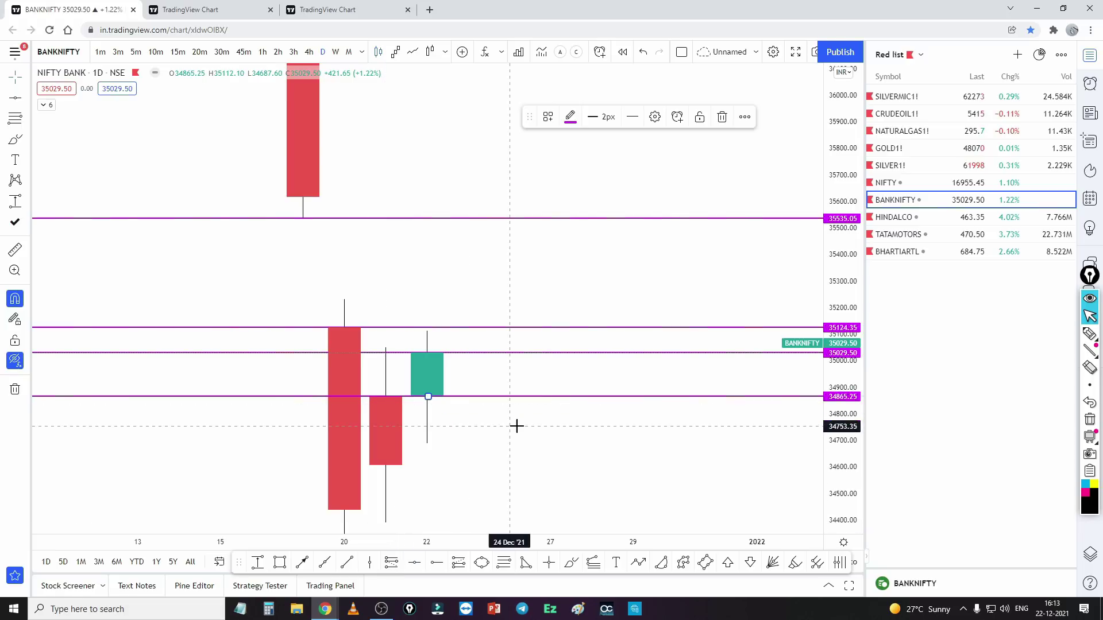
{"action": "left_click", "coordinate": [414, 562]}
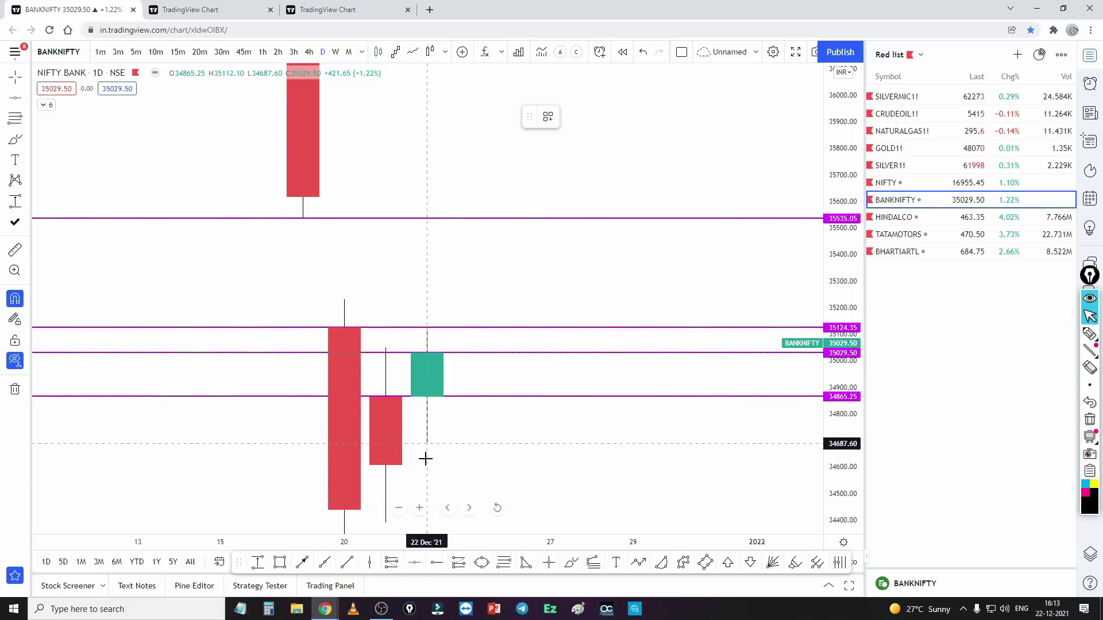
{"action": "left_click", "coordinate": [428, 444]}
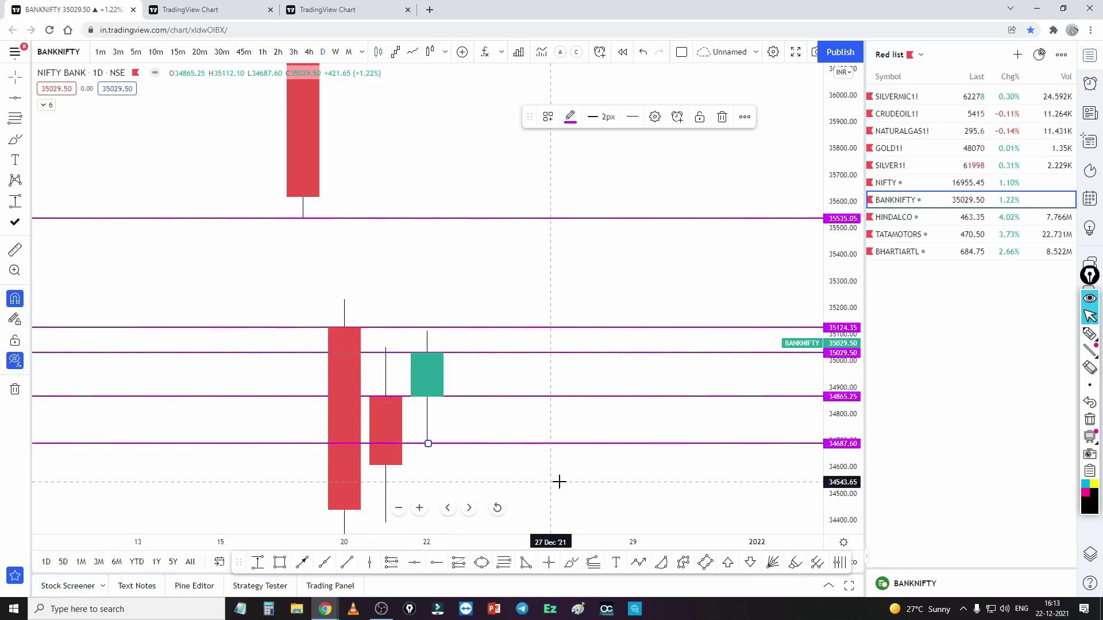
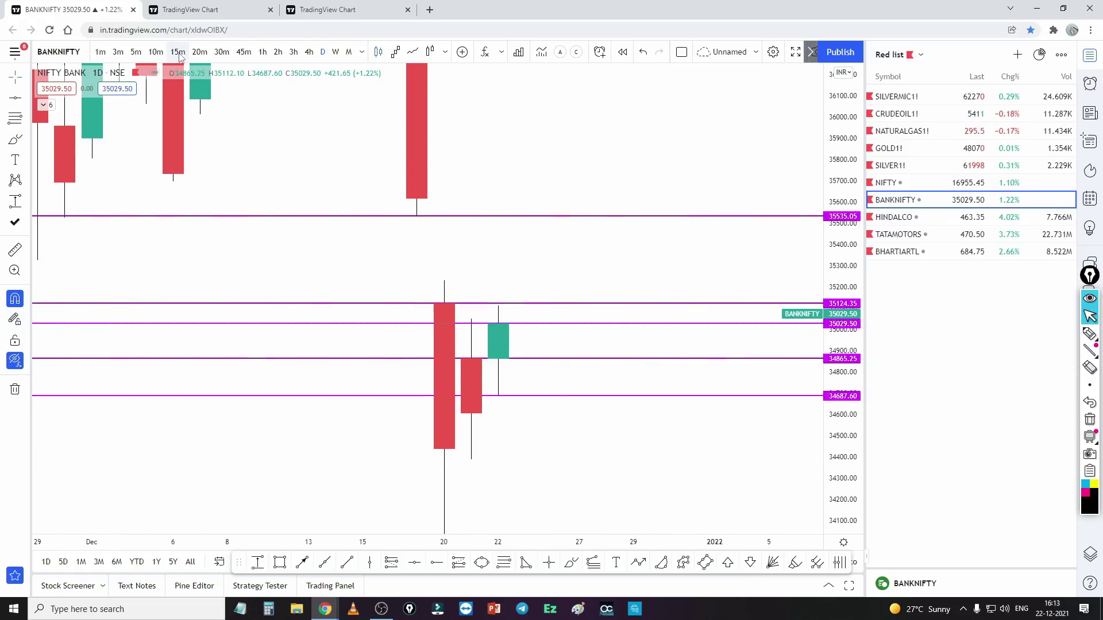
Switch to the 15-minute timeframe and bring up the HINDALCO chart with its 462.40 to 472.80 level lines in view
{"action": "left_click", "coordinate": [179, 52]}
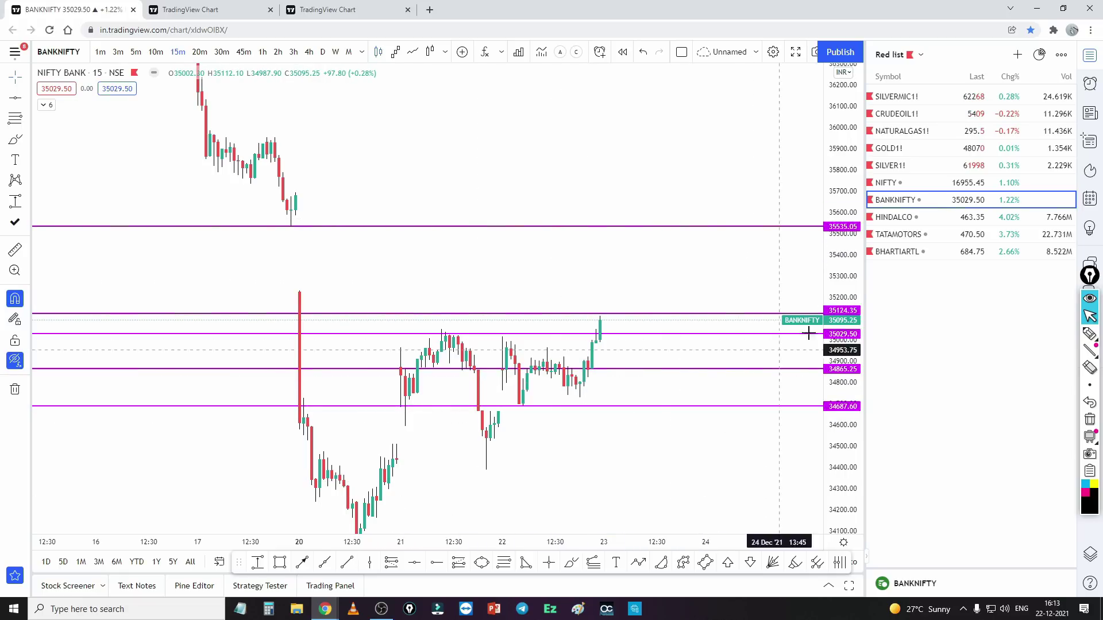
{"action": "key", "text": "Down"}
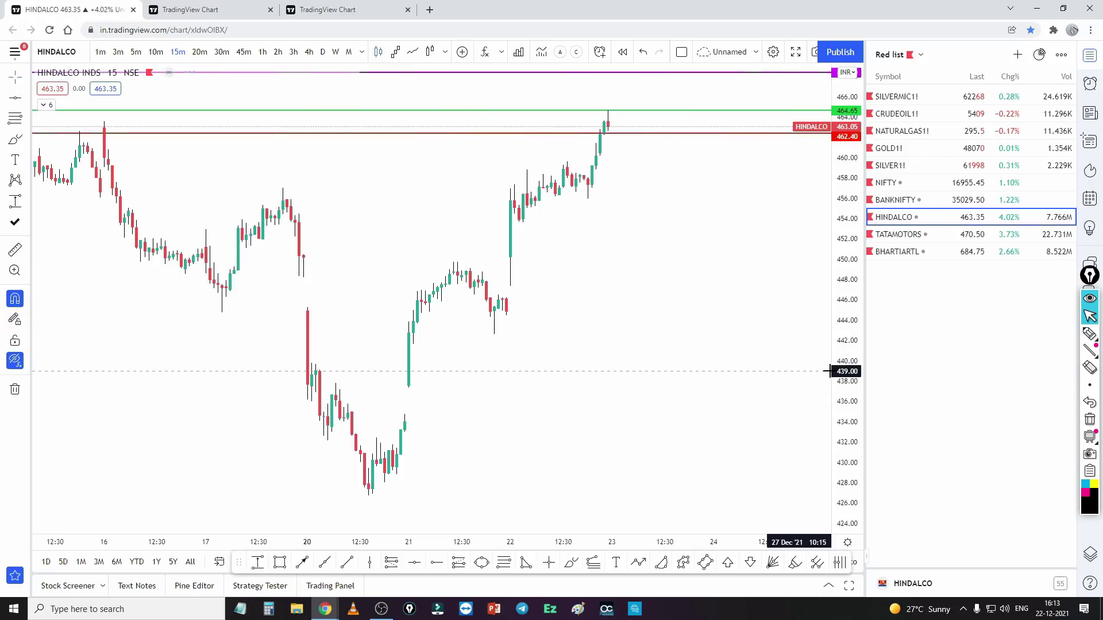
{"action": "left_click_drag", "start_coordinate": [702, 320], "coordinate": [865, 303]}
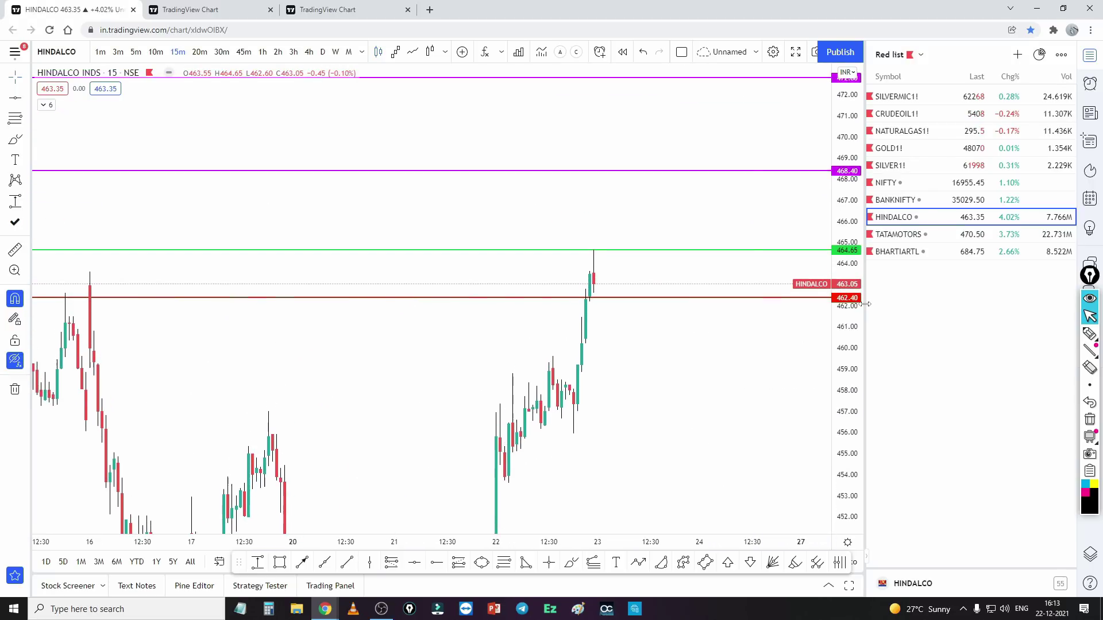
{"action": "left_click_drag", "start_coordinate": [724, 358], "coordinate": [660, 448]}
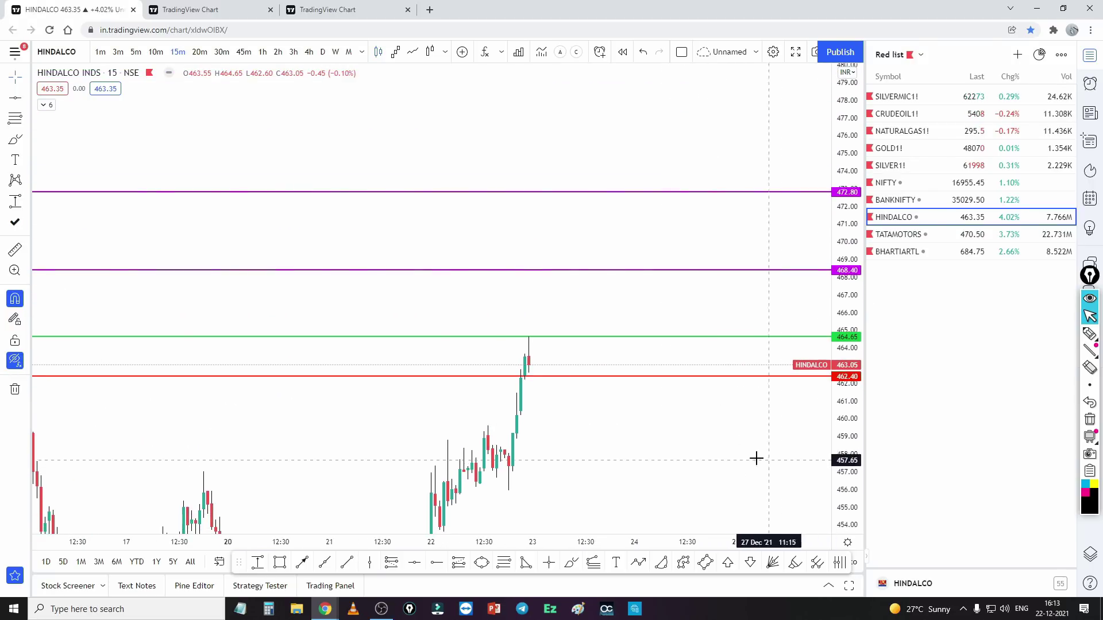
Handwrite the HINDALCO level 464.65 with the pen in the empty area below the red line and underline it
{"action": "left_click", "coordinate": [1089, 333]}
{"action": "mouse_move", "coordinate": [589, 435]}
{"action": "left_mouse_down"}
{"action": "mouse_move", "coordinate": [614, 441]}
{"action": "mouse_move", "coordinate": [630, 471]}
{"action": "left_mouse_up"}
{"action": "left_click_drag", "start_coordinate": [636, 429], "coordinate": [686, 448]}
{"action": "left_click", "coordinate": [702, 434]}
{"action": "mouse_move", "coordinate": [717, 410]}
{"action": "left_mouse_down"}
{"action": "mouse_move", "coordinate": [746, 446]}
{"action": "mouse_move", "coordinate": [796, 391]}
{"action": "left_mouse_up"}
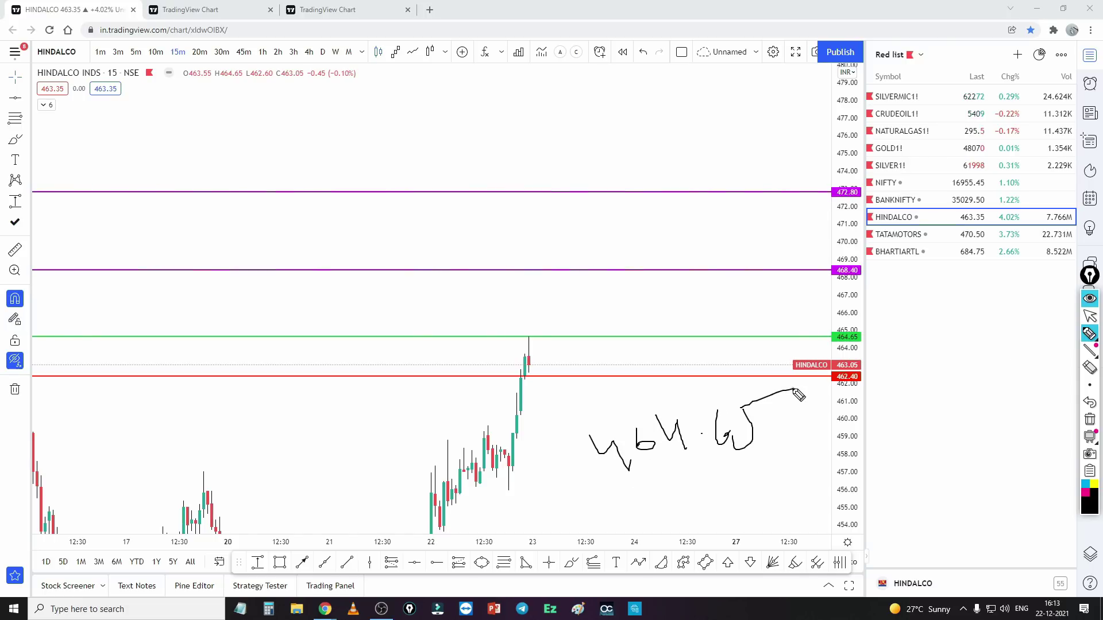
{"action": "mouse_move", "coordinate": [651, 477]}
{"action": "left_mouse_down"}
{"action": "mouse_move", "coordinate": [737, 478]}
{"action": "mouse_move", "coordinate": [752, 464]}
{"action": "left_mouse_up"}
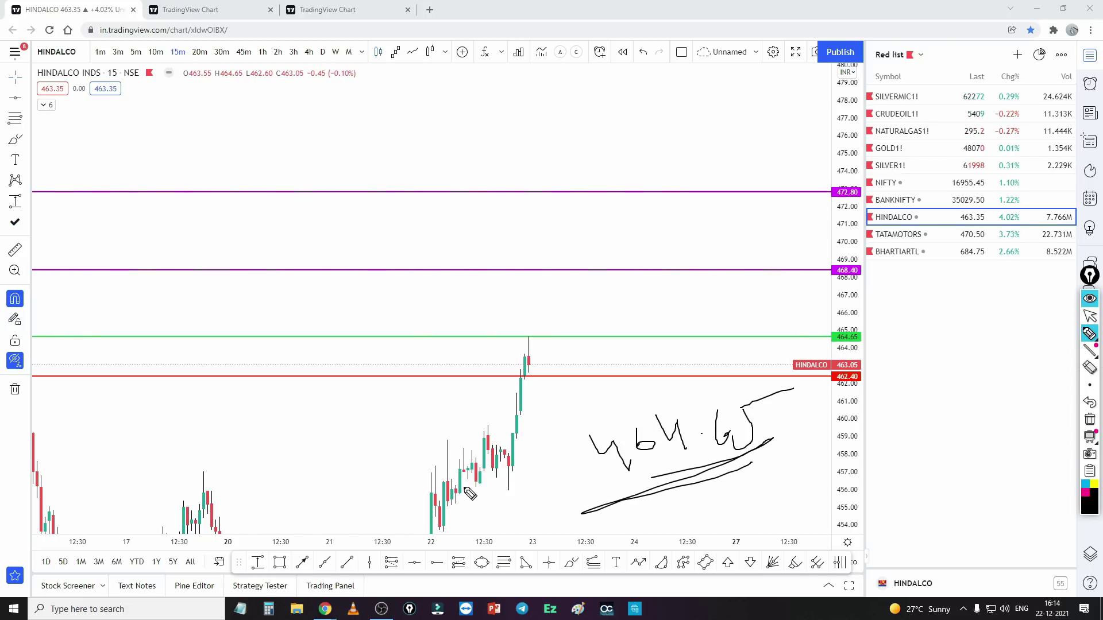
Handwrite the HINDALCO level 462.40 with the pen beside the 464.65 note
{"action": "left_click_drag", "start_coordinate": [335, 470], "coordinate": [347, 484]}
{"action": "left_click_drag", "start_coordinate": [357, 442], "coordinate": [363, 470]}
{"action": "mouse_move", "coordinate": [394, 428]}
{"action": "left_mouse_down"}
{"action": "mouse_move", "coordinate": [412, 456]}
{"action": "mouse_move", "coordinate": [437, 445]}
{"action": "left_mouse_up"}
{"action": "left_click", "coordinate": [437, 440]}
{"action": "mouse_move", "coordinate": [450, 403]}
{"action": "left_mouse_down"}
{"action": "mouse_move", "coordinate": [460, 427]}
{"action": "mouse_move", "coordinate": [472, 410]}
{"action": "left_mouse_up"}
{"action": "mouse_move", "coordinate": [485, 418]}
{"action": "left_mouse_down"}
{"action": "mouse_move", "coordinate": [496, 402]}
{"action": "mouse_move", "coordinate": [503, 418]}
{"action": "left_mouse_up"}
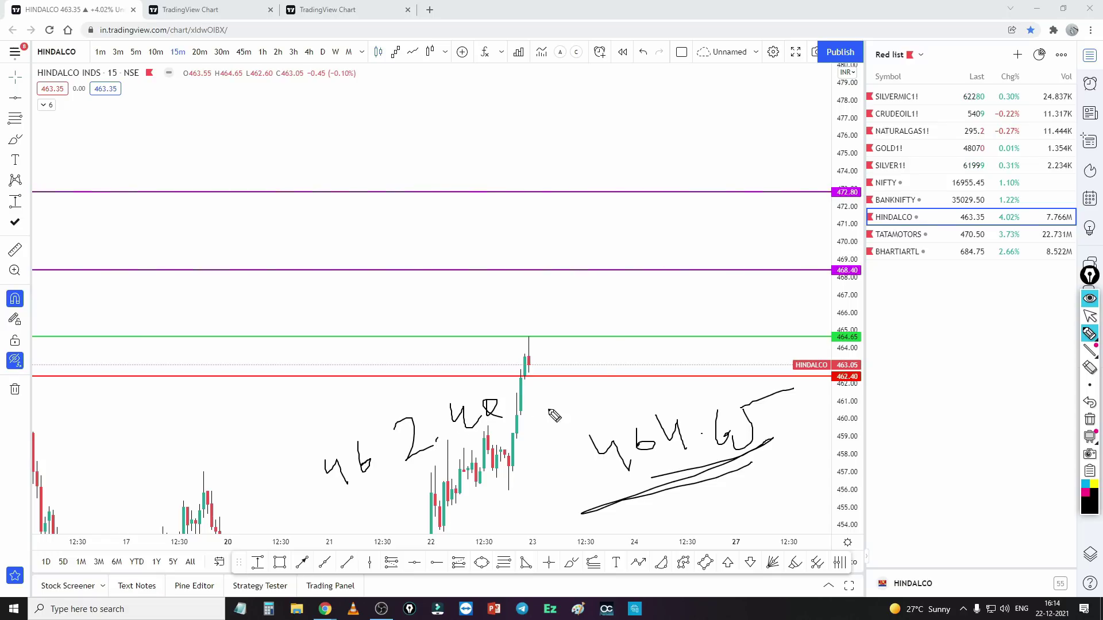
Handwrite the upper HINDALCO levels 468.40 and 472.80 above the existing notes, and clear all pen marks
{"action": "mouse_move", "coordinate": [574, 311]}
{"action": "left_mouse_down"}
{"action": "mouse_move", "coordinate": [589, 352]}
{"action": "mouse_move", "coordinate": [655, 318]}
{"action": "mouse_move", "coordinate": [711, 334]}
{"action": "mouse_move", "coordinate": [715, 296]}
{"action": "left_mouse_up"}
{"action": "mouse_move", "coordinate": [549, 235]}
{"action": "left_mouse_down"}
{"action": "mouse_move", "coordinate": [584, 240]}
{"action": "mouse_move", "coordinate": [625, 286]}
{"action": "left_mouse_up"}
{"action": "mouse_move", "coordinate": [610, 256]}
{"action": "left_mouse_down"}
{"action": "mouse_move", "coordinate": [686, 247]}
{"action": "mouse_move", "coordinate": [741, 258]}
{"action": "mouse_move", "coordinate": [744, 244]}
{"action": "left_mouse_up"}
{"action": "left_click", "coordinate": [692, 241]}
{"action": "mouse_move", "coordinate": [742, 218]}
{"action": "left_mouse_down"}
{"action": "mouse_move", "coordinate": [764, 251]}
{"action": "mouse_move", "coordinate": [760, 229]}
{"action": "left_mouse_up"}
{"action": "left_click_drag", "start_coordinate": [739, 224], "coordinate": [746, 217]}
{"action": "left_click_drag", "start_coordinate": [641, 245], "coordinate": [653, 267]}
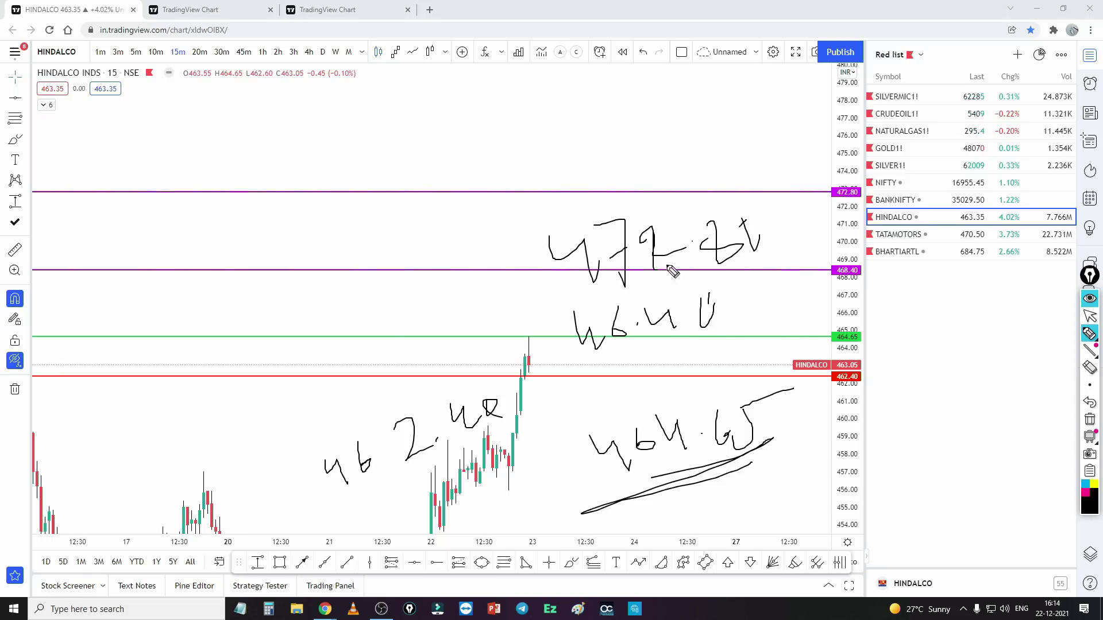
{"action": "mouse_move", "coordinate": [400, 270]}
{"action": "left_mouse_down"}
{"action": "mouse_move", "coordinate": [467, 267]}
{"action": "mouse_move", "coordinate": [453, 267]}
{"action": "left_mouse_up"}
{"action": "left_click", "coordinate": [1089, 420]}
{"action": "left_click", "coordinate": [1090, 316]}
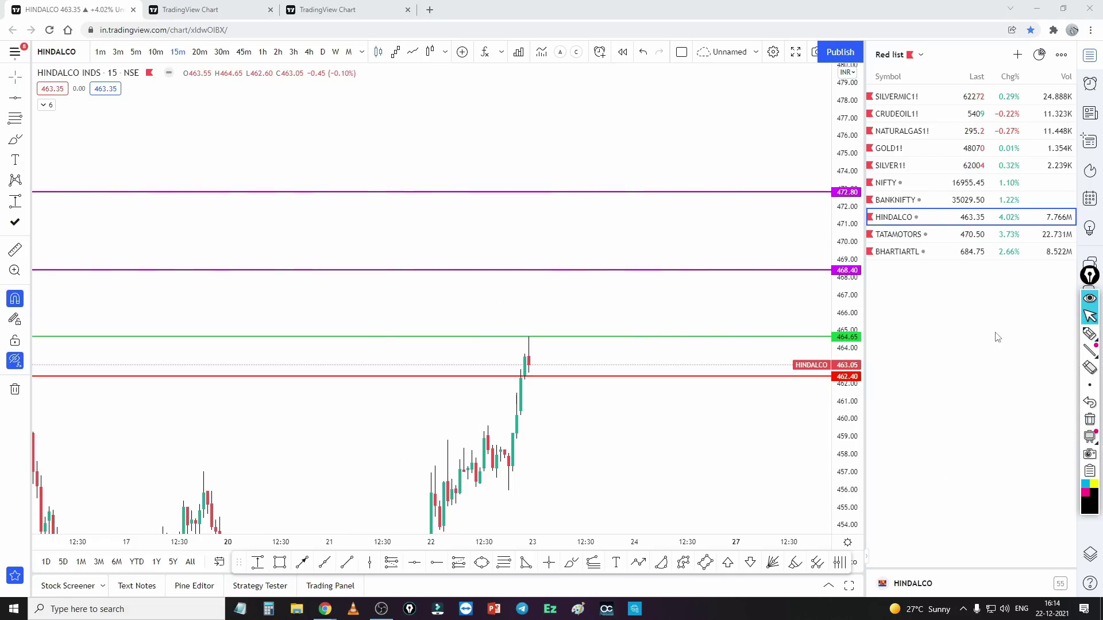
Open the TATAMOTORS chart and handwrite 472.15, underlined, and 470.20 below the price lines
{"action": "left_click", "coordinate": [948, 234]}
{"action": "mouse_move", "coordinate": [513, 443]}
{"action": "left_mouse_down"}
{"action": "mouse_move", "coordinate": [548, 468]}
{"action": "mouse_move", "coordinate": [580, 469]}
{"action": "mouse_move", "coordinate": [623, 450]}
{"action": "left_mouse_up"}
{"action": "left_click", "coordinate": [643, 438]}
{"action": "mouse_move", "coordinate": [665, 415]}
{"action": "left_mouse_down"}
{"action": "mouse_move", "coordinate": [676, 452]}
{"action": "mouse_move", "coordinate": [725, 397]}
{"action": "left_mouse_up"}
{"action": "left_click_drag", "start_coordinate": [691, 432], "coordinate": [685, 442]}
{"action": "left_click_drag", "start_coordinate": [553, 492], "coordinate": [771, 423]}
{"action": "mouse_move", "coordinate": [686, 483]}
{"action": "left_mouse_down"}
{"action": "mouse_move", "coordinate": [712, 512]}
{"action": "mouse_move", "coordinate": [801, 459]}
{"action": "mouse_move", "coordinate": [808, 483]}
{"action": "left_mouse_up"}
{"action": "left_click", "coordinate": [784, 476]}
{"action": "mouse_move", "coordinate": [819, 445]}
{"action": "left_mouse_down"}
{"action": "mouse_move", "coordinate": [833, 460]}
{"action": "mouse_move", "coordinate": [822, 477]}
{"action": "left_mouse_up"}
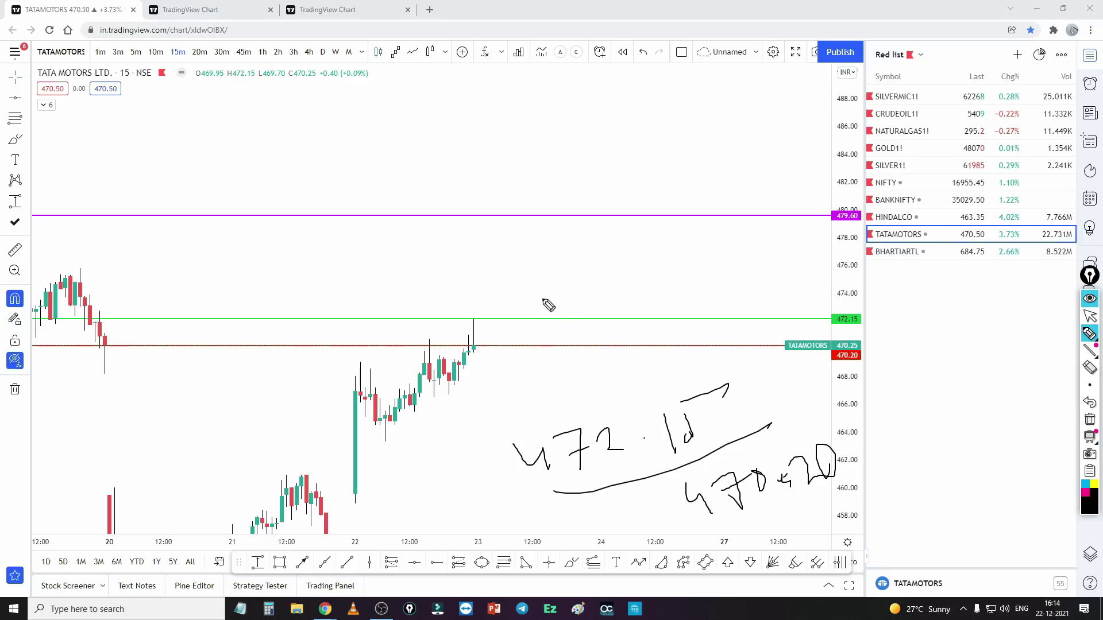
Handwrite the upper TATAMOTORS level 479.60 and underline it, and clear all pen marks
{"action": "mouse_move", "coordinate": [532, 288]}
{"action": "left_mouse_down"}
{"action": "mouse_move", "coordinate": [601, 320]}
{"action": "mouse_move", "coordinate": [652, 294]}
{"action": "mouse_move", "coordinate": [666, 313]}
{"action": "left_mouse_up"}
{"action": "left_click", "coordinate": [694, 304]}
{"action": "mouse_move", "coordinate": [713, 279]}
{"action": "left_mouse_down"}
{"action": "mouse_move", "coordinate": [710, 309]}
{"action": "mouse_move", "coordinate": [726, 296]}
{"action": "left_mouse_up"}
{"action": "mouse_move", "coordinate": [745, 304]}
{"action": "left_mouse_down"}
{"action": "mouse_move", "coordinate": [764, 275]}
{"action": "mouse_move", "coordinate": [746, 305]}
{"action": "left_mouse_up"}
{"action": "left_click_drag", "start_coordinate": [505, 355], "coordinate": [831, 297]}
{"action": "left_click", "coordinate": [1090, 419]}
{"action": "left_click", "coordinate": [1090, 315]}
Open the BHARTIARTL chart and handwrite 686, underlined, and 682.25 below the price lines
{"action": "left_click", "coordinate": [911, 253]}
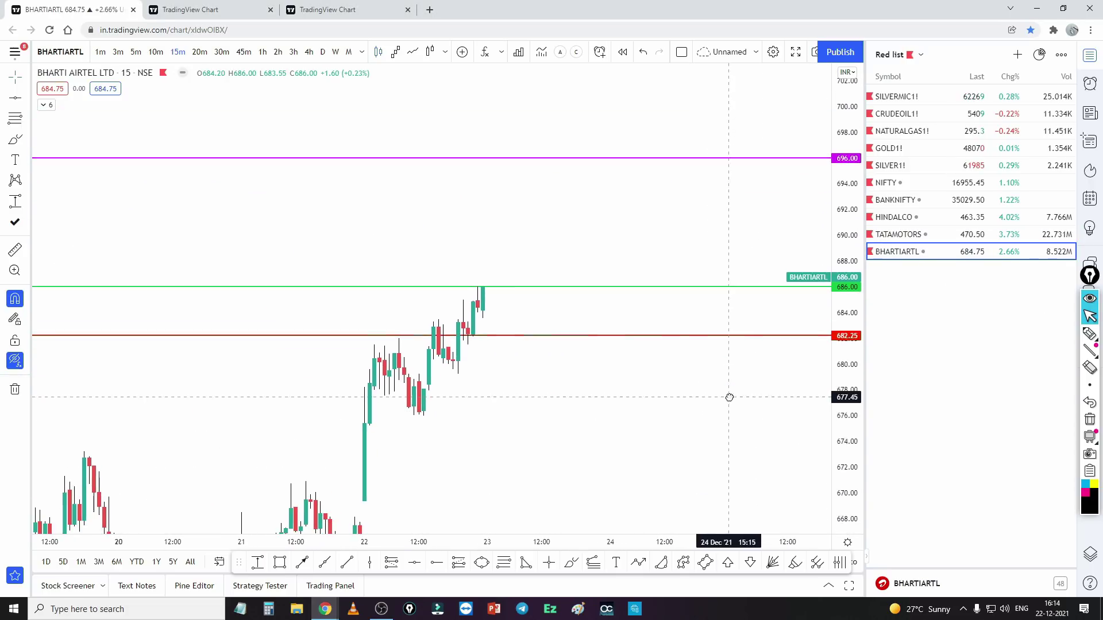
{"action": "left_click", "coordinate": [1088, 338]}
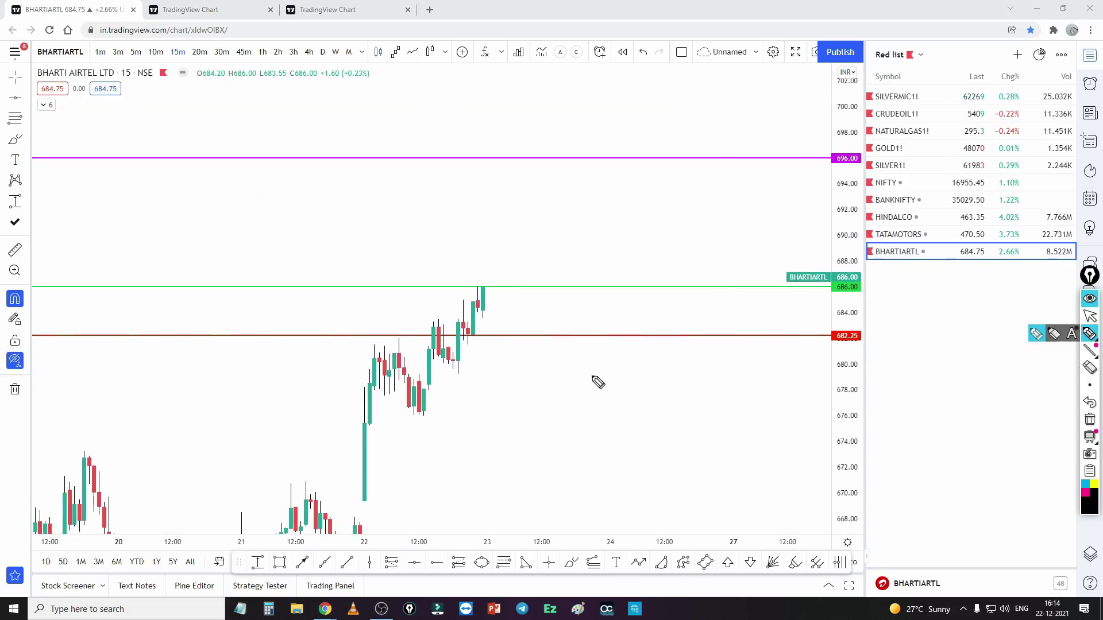
{"action": "mouse_move", "coordinate": [535, 396]}
{"action": "left_mouse_down"}
{"action": "mouse_move", "coordinate": [552, 407]}
{"action": "mouse_move", "coordinate": [577, 372]}
{"action": "mouse_move", "coordinate": [592, 409]}
{"action": "left_mouse_up"}
{"action": "left_click_drag", "start_coordinate": [631, 360], "coordinate": [644, 393]}
{"action": "mouse_move", "coordinate": [540, 379]}
{"action": "left_mouse_down"}
{"action": "mouse_move", "coordinate": [535, 406]}
{"action": "mouse_move", "coordinate": [646, 394]}
{"action": "mouse_move", "coordinate": [682, 376]}
{"action": "left_mouse_up"}
{"action": "mouse_move", "coordinate": [611, 447]}
{"action": "left_mouse_down"}
{"action": "mouse_move", "coordinate": [623, 487]}
{"action": "mouse_move", "coordinate": [644, 454]}
{"action": "mouse_move", "coordinate": [666, 462]}
{"action": "mouse_move", "coordinate": [747, 433]}
{"action": "mouse_move", "coordinate": [779, 376]}
{"action": "left_mouse_up"}
{"action": "left_click", "coordinate": [711, 443]}
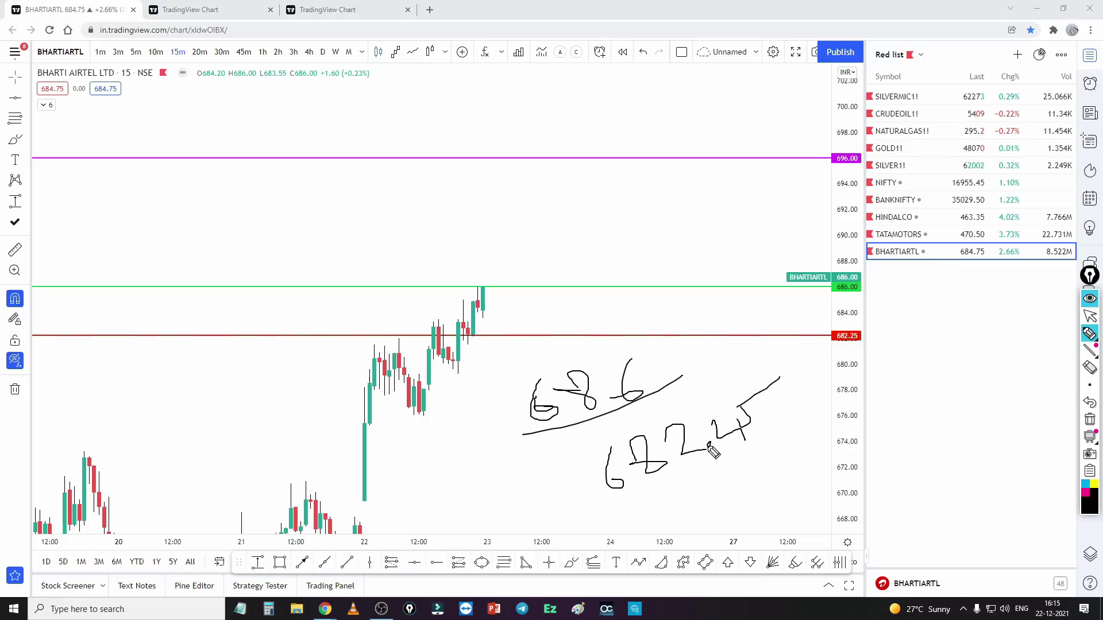
Handwrite the upper BHARTIARTL level 696 and draw a stroke beneath it, and clear all pen marks
{"action": "left_click_drag", "start_coordinate": [568, 299], "coordinate": [556, 332]}
{"action": "left_click_drag", "start_coordinate": [616, 314], "coordinate": [632, 300]}
{"action": "left_click_drag", "start_coordinate": [634, 295], "coordinate": [648, 315]}
{"action": "mouse_move", "coordinate": [659, 276]}
{"action": "left_mouse_down"}
{"action": "mouse_move", "coordinate": [661, 305]}
{"action": "mouse_move", "coordinate": [684, 323]}
{"action": "left_mouse_up"}
{"action": "left_click_drag", "start_coordinate": [494, 412], "coordinate": [689, 341]}
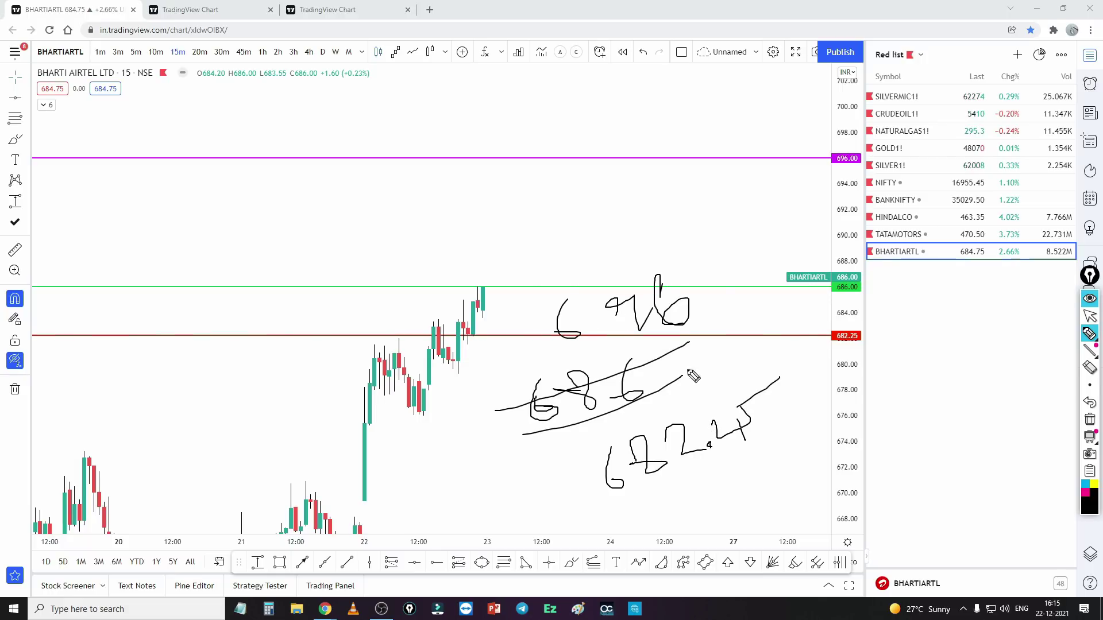
{"action": "left_click", "coordinate": [1089, 421]}
{"action": "left_click", "coordinate": [1091, 318]}
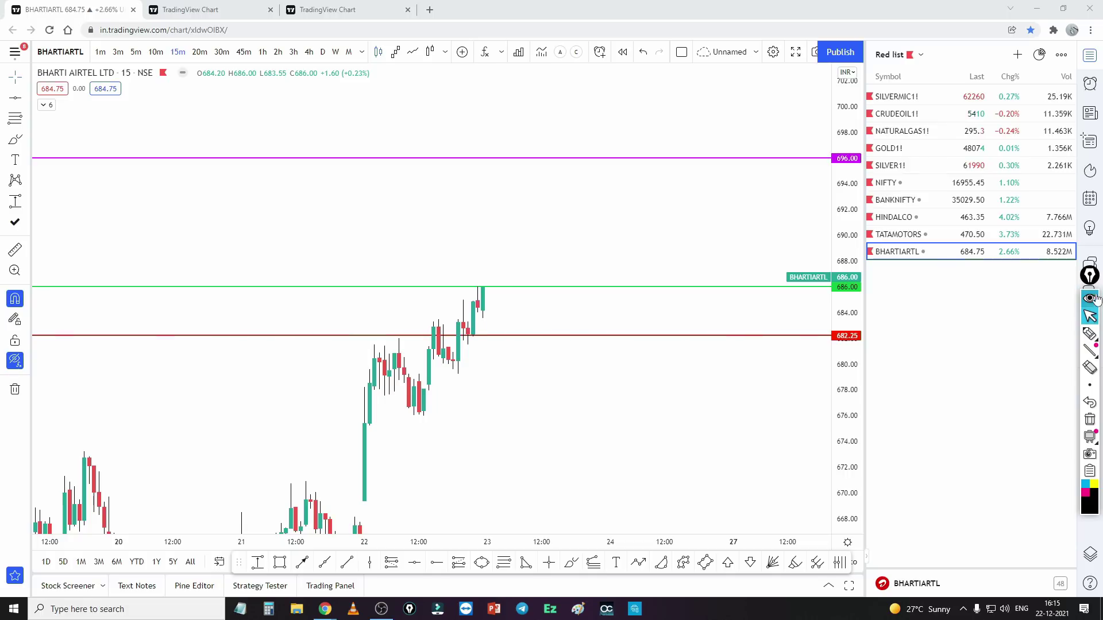
Return to the BANKNIFTY chart and draw a falling trend line from the 20 December high to the 34687.60 line near 27 December
{"action": "left_click", "coordinate": [908, 200]}
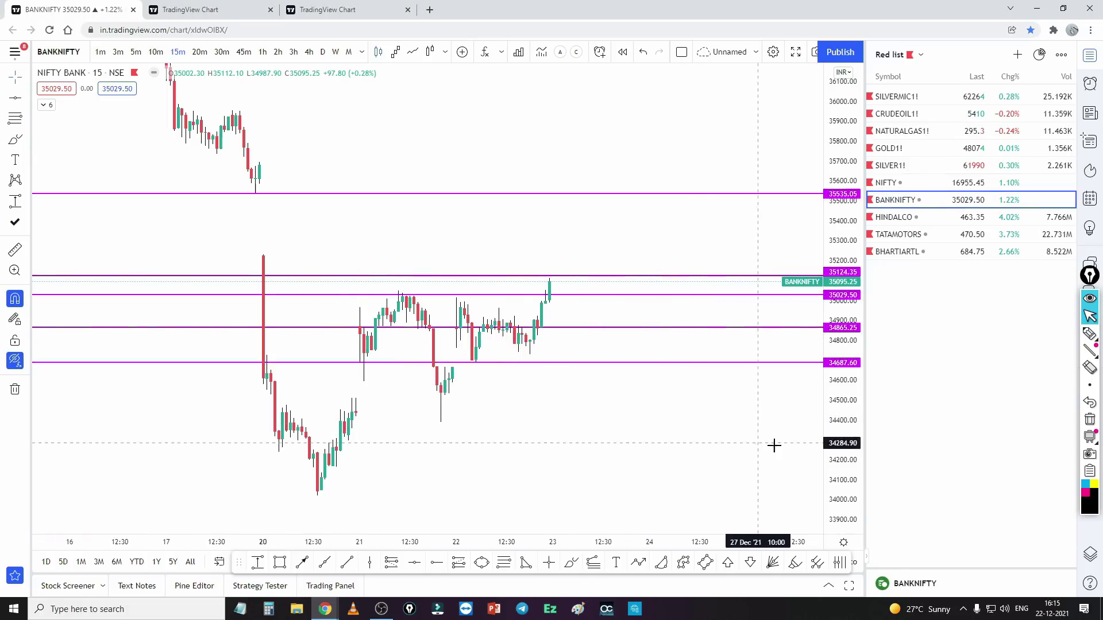
{"action": "scroll", "coordinate": [771, 446], "scroll_direction": "up", "scroll_amount": 2}
{"action": "left_click", "coordinate": [346, 564]}
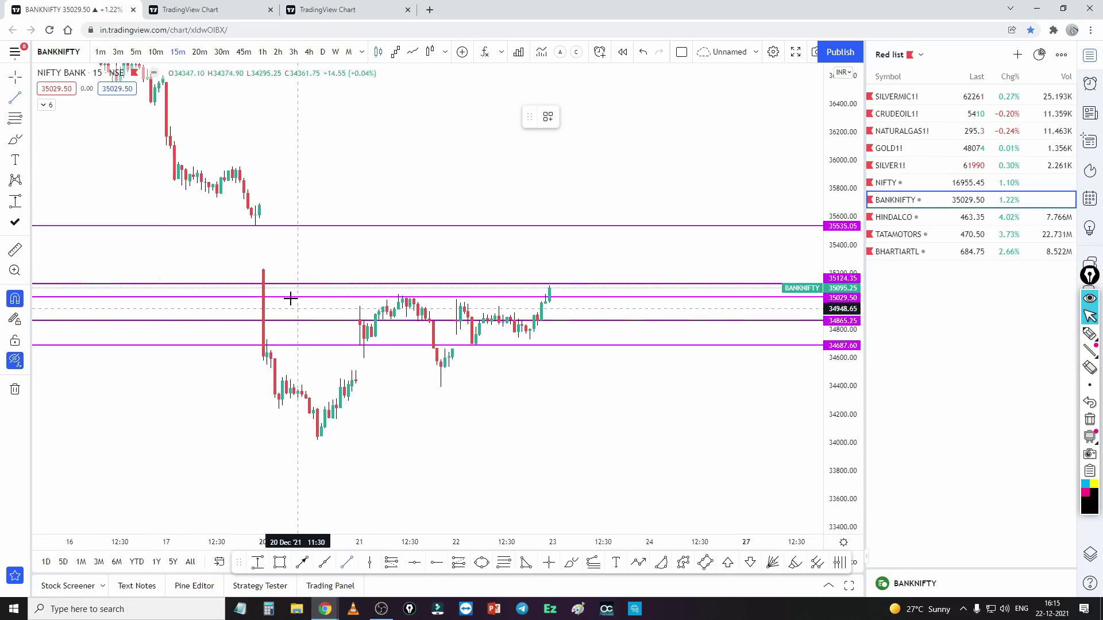
{"action": "left_click", "coordinate": [259, 269]}
{"action": "left_click", "coordinate": [746, 345]}
Set the falling trend line to 4px thickness and a blue color
{"action": "left_click", "coordinate": [603, 117]}
{"action": "left_click", "coordinate": [604, 201]}
{"action": "left_click", "coordinate": [570, 118]}
{"action": "left_click", "coordinate": [647, 247]}
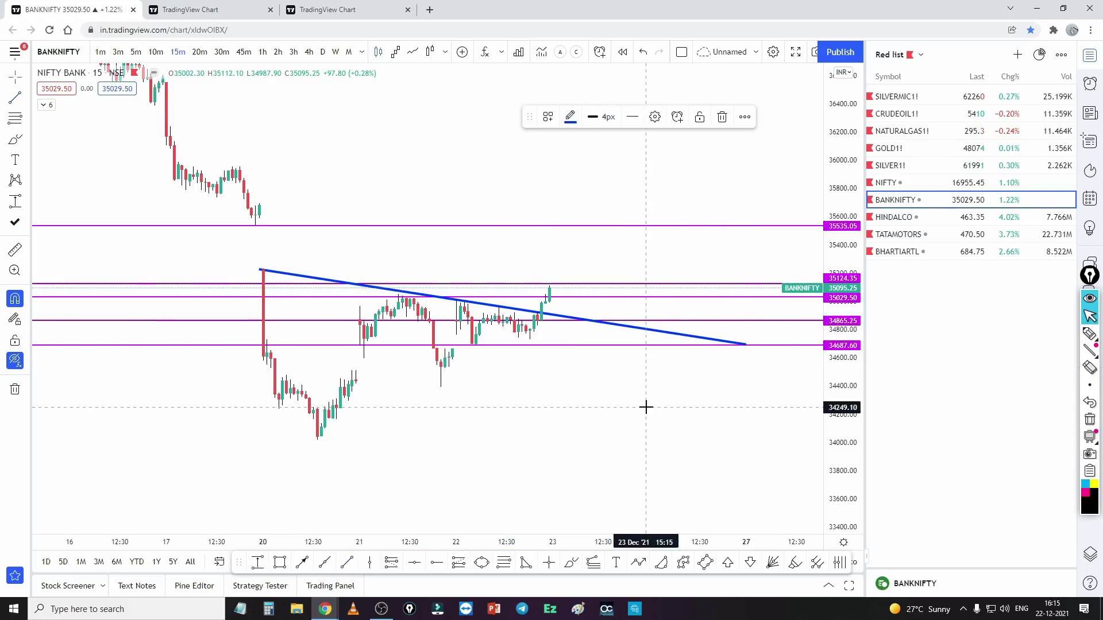
{"action": "left_click", "coordinate": [660, 406]}
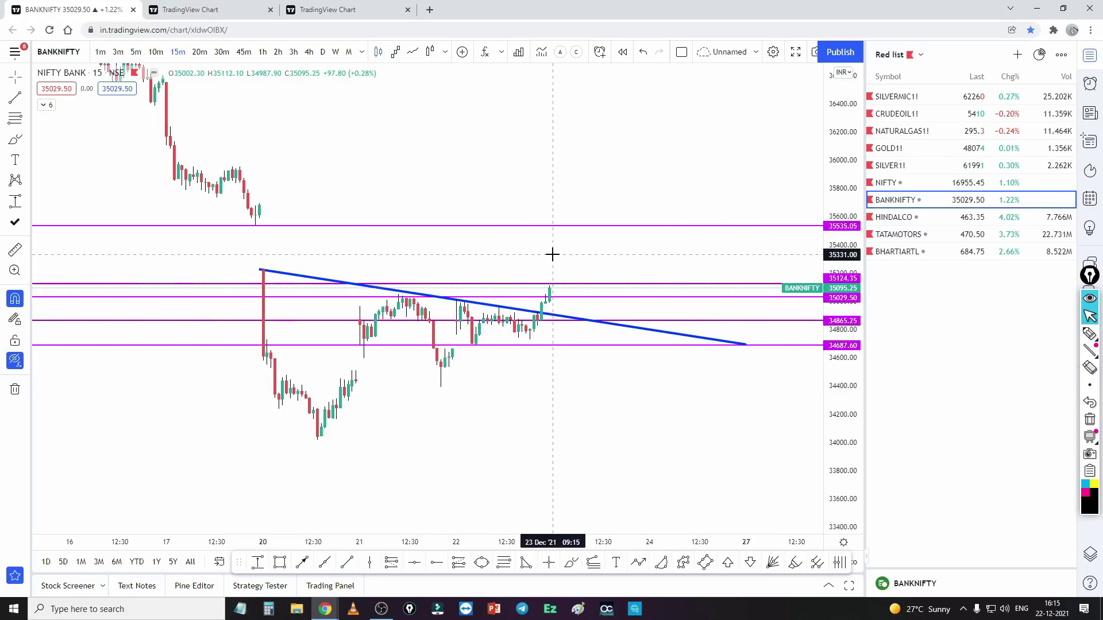
Examine the Bank Nifty breakout above the falling trend line against the horizontal levels
{"action": "scroll", "coordinate": [701, 422], "scroll_direction": "down", "scroll_amount": 3}
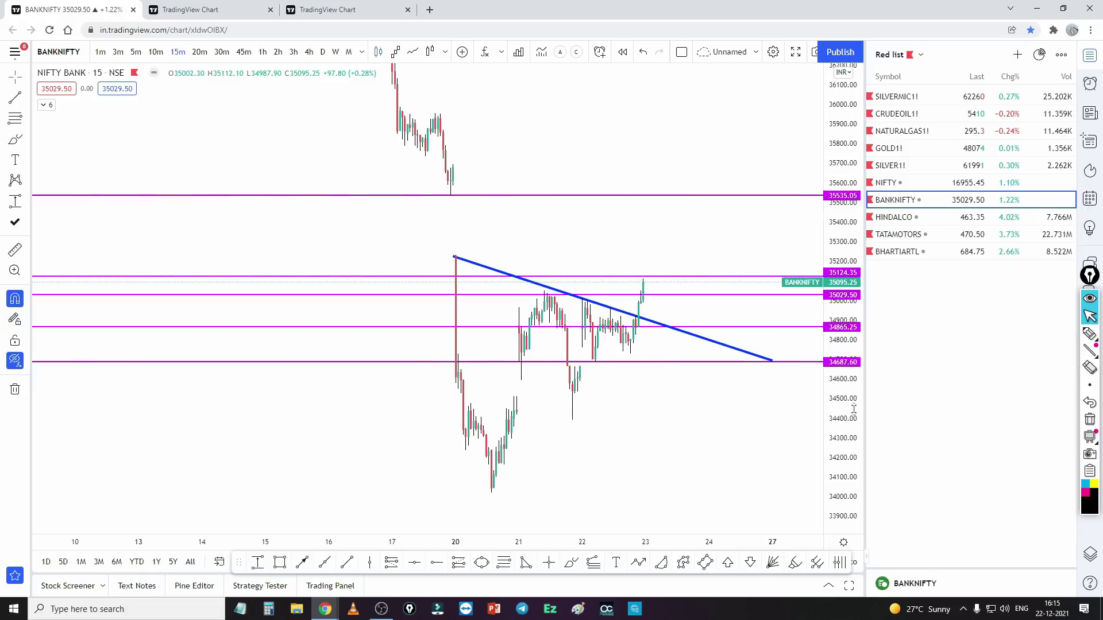
{"action": "left_click_drag", "start_coordinate": [739, 408], "coordinate": [653, 474]}
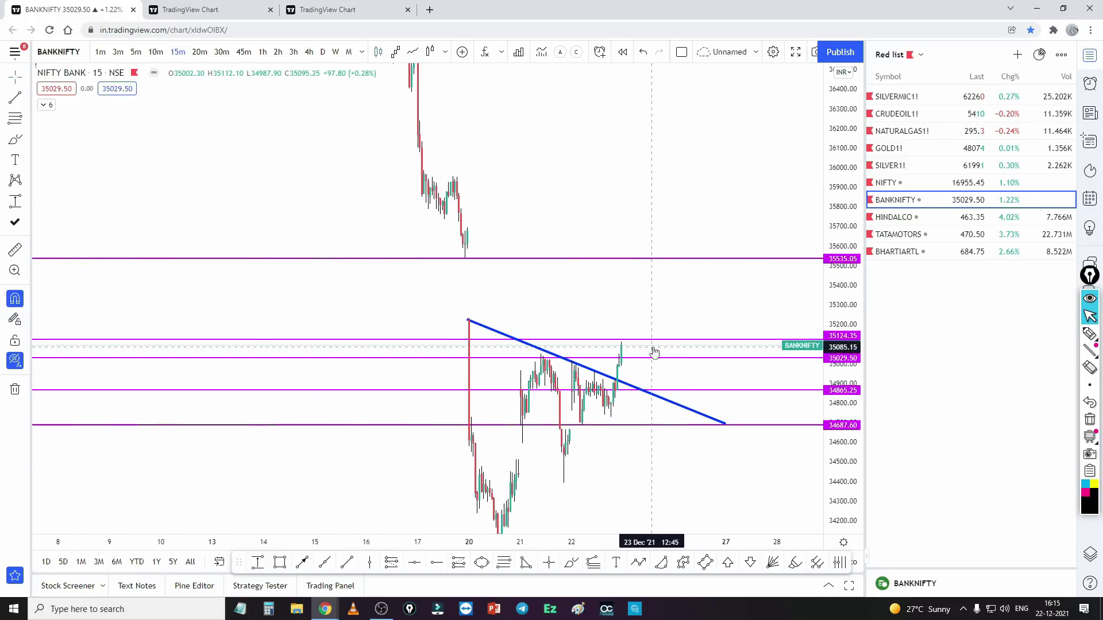
{"action": "scroll", "coordinate": [643, 331], "scroll_direction": "up", "scroll_amount": 2}
{"action": "scroll", "coordinate": [640, 332], "scroll_direction": "down", "scroll_amount": 3}
{"action": "scroll", "coordinate": [639, 333], "scroll_direction": "up", "scroll_amount": 3}
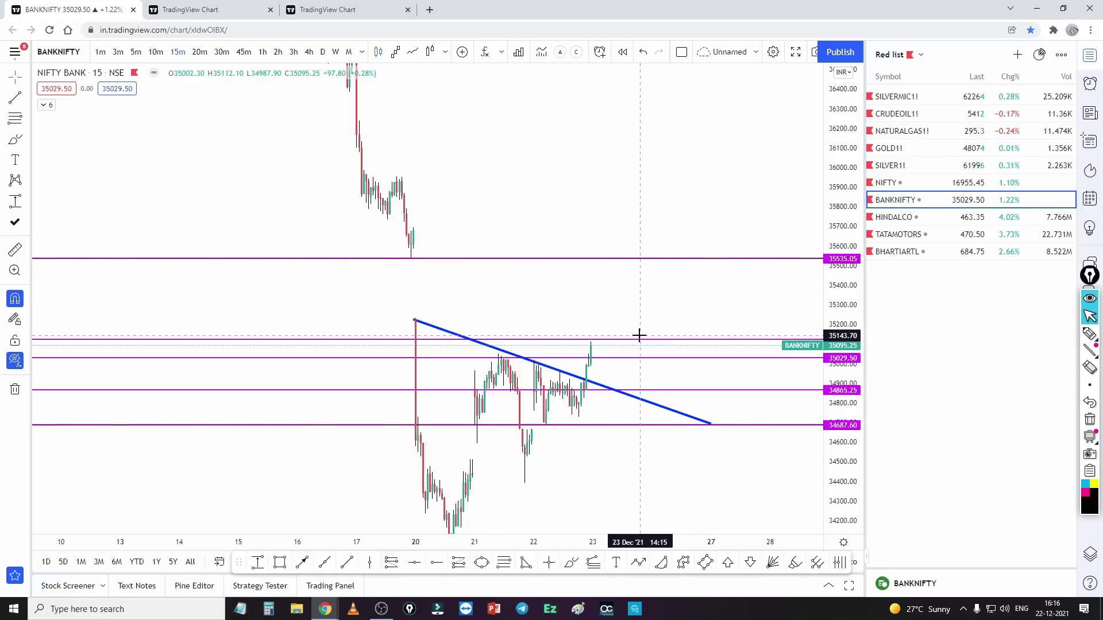
{"action": "scroll", "coordinate": [648, 455], "scroll_direction": "up", "scroll_amount": 2}
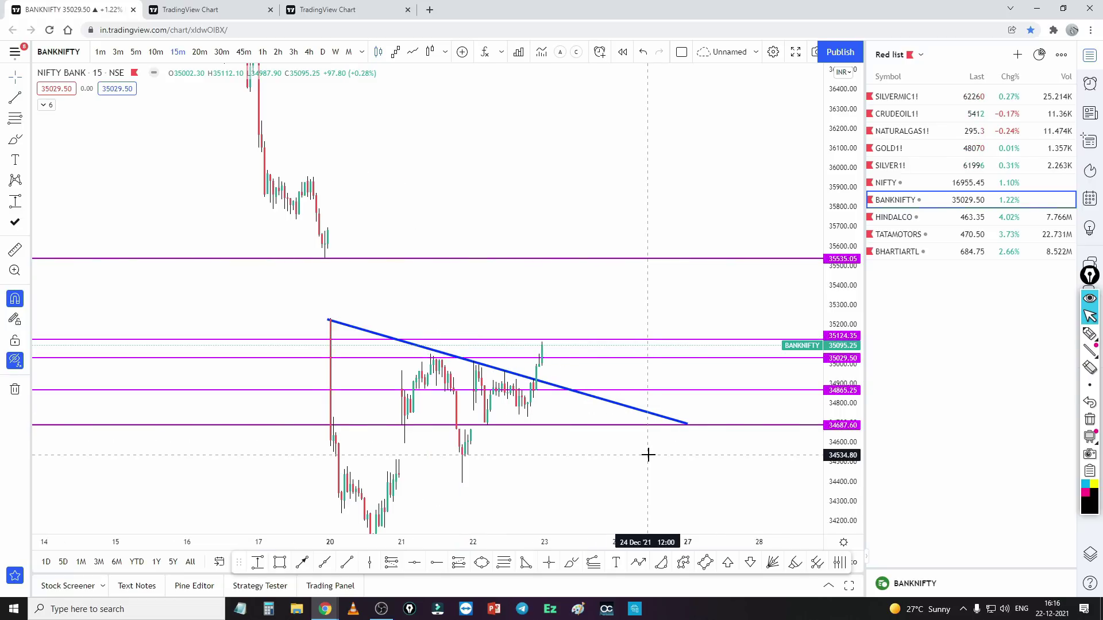
{"action": "left_click_drag", "start_coordinate": [627, 467], "coordinate": [645, 384]}
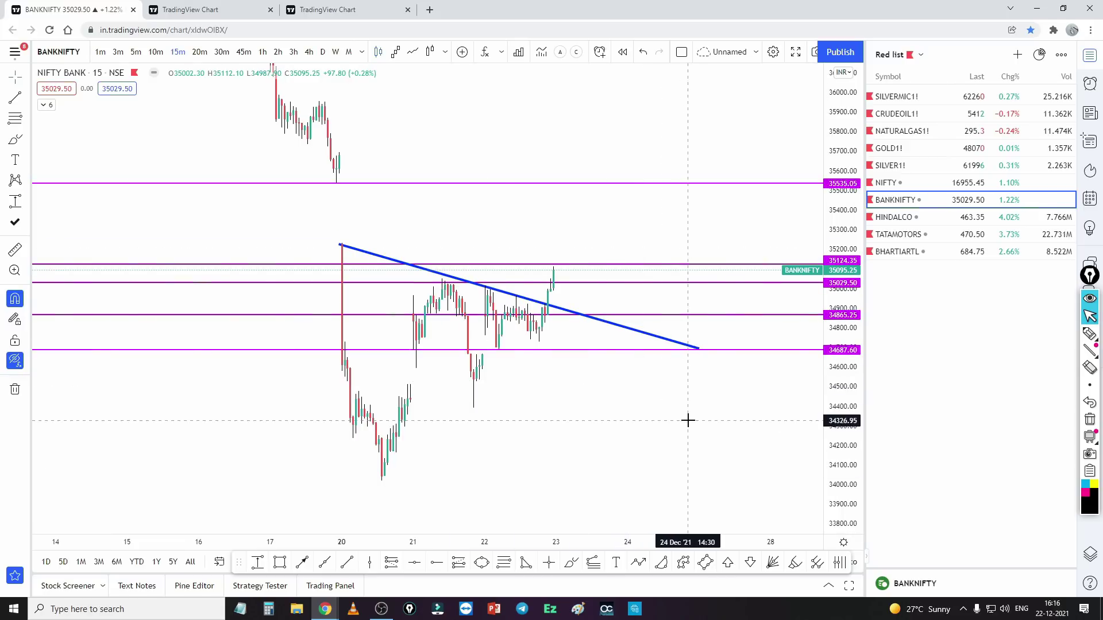
{"action": "scroll", "coordinate": [686, 430], "scroll_direction": "up", "scroll_amount": 2}
{"action": "left_click_drag", "start_coordinate": [687, 440], "coordinate": [539, 443]}
{"action": "scroll", "coordinate": [538, 368], "scroll_direction": "down", "scroll_amount": 1}
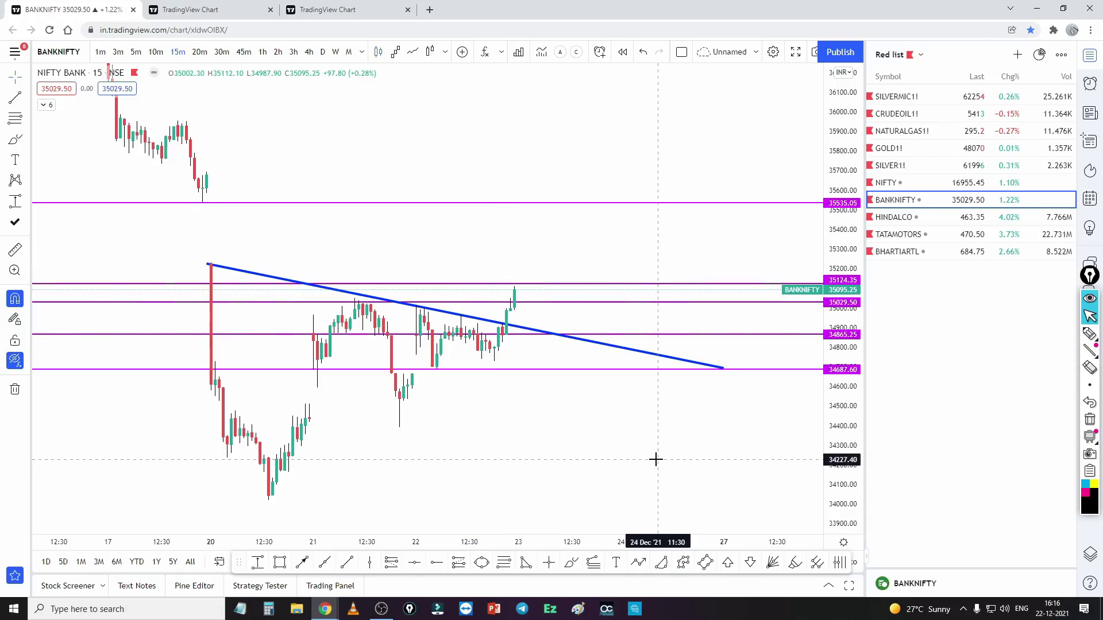
Switch back to the 15-minute NIFTY chart and view its candles against the horizontal levels
{"action": "key", "text": "Up"}
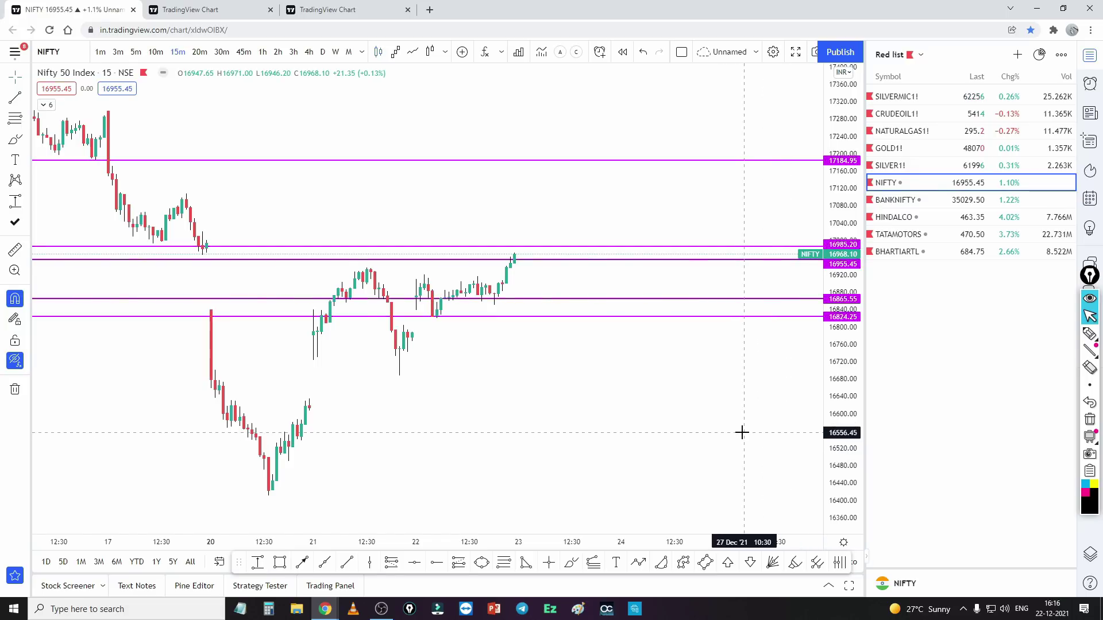
{"action": "scroll", "coordinate": [687, 455], "scroll_direction": "up", "scroll_amount": 1}
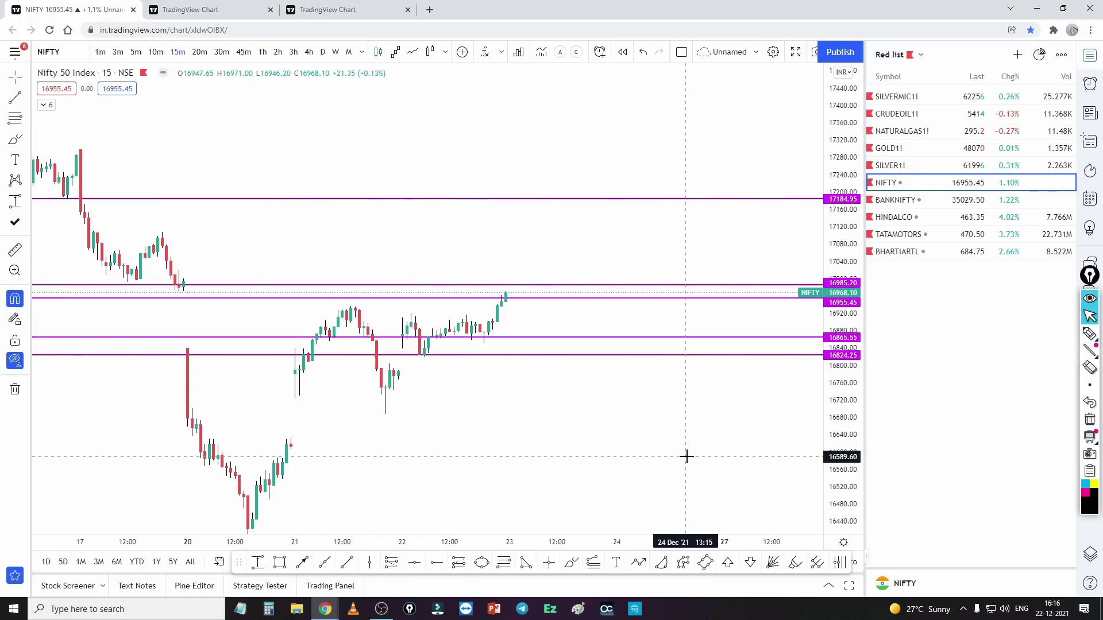